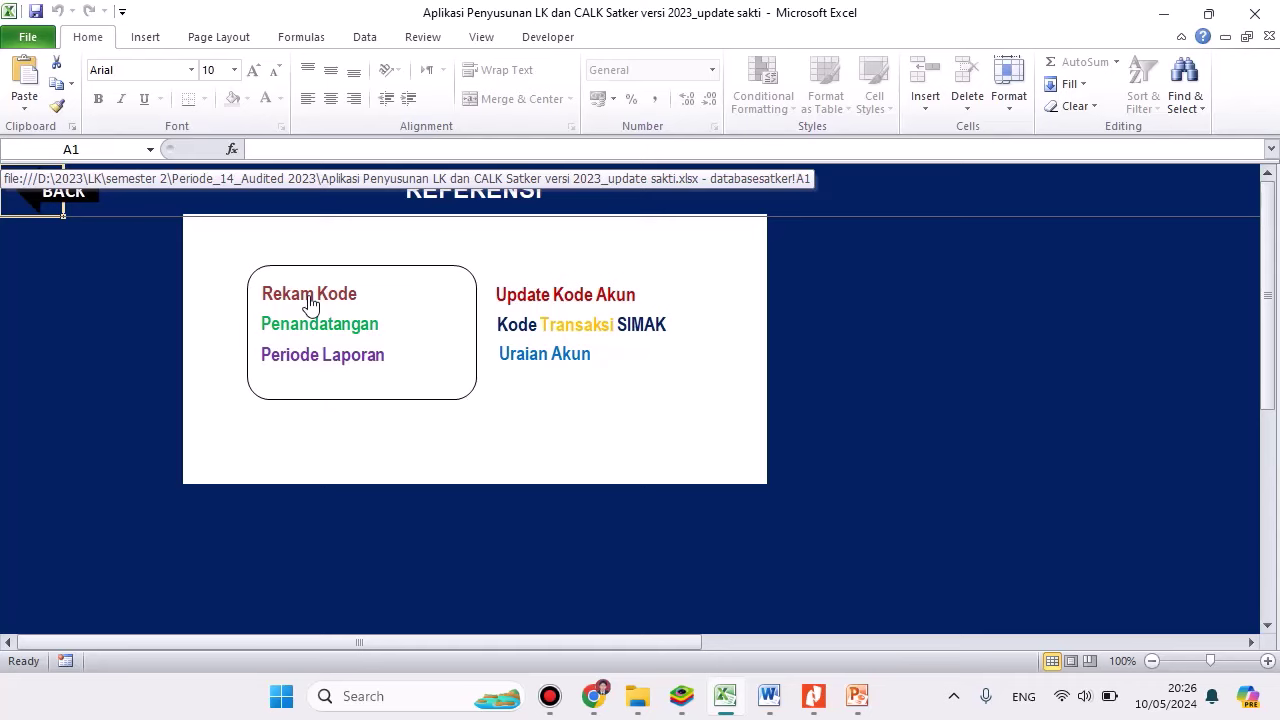
- Review the Rekam Kode and Penandatangan reference sheets, returning to the Referensi menu after each
{"action": "left_click", "coordinate": [310, 298]}
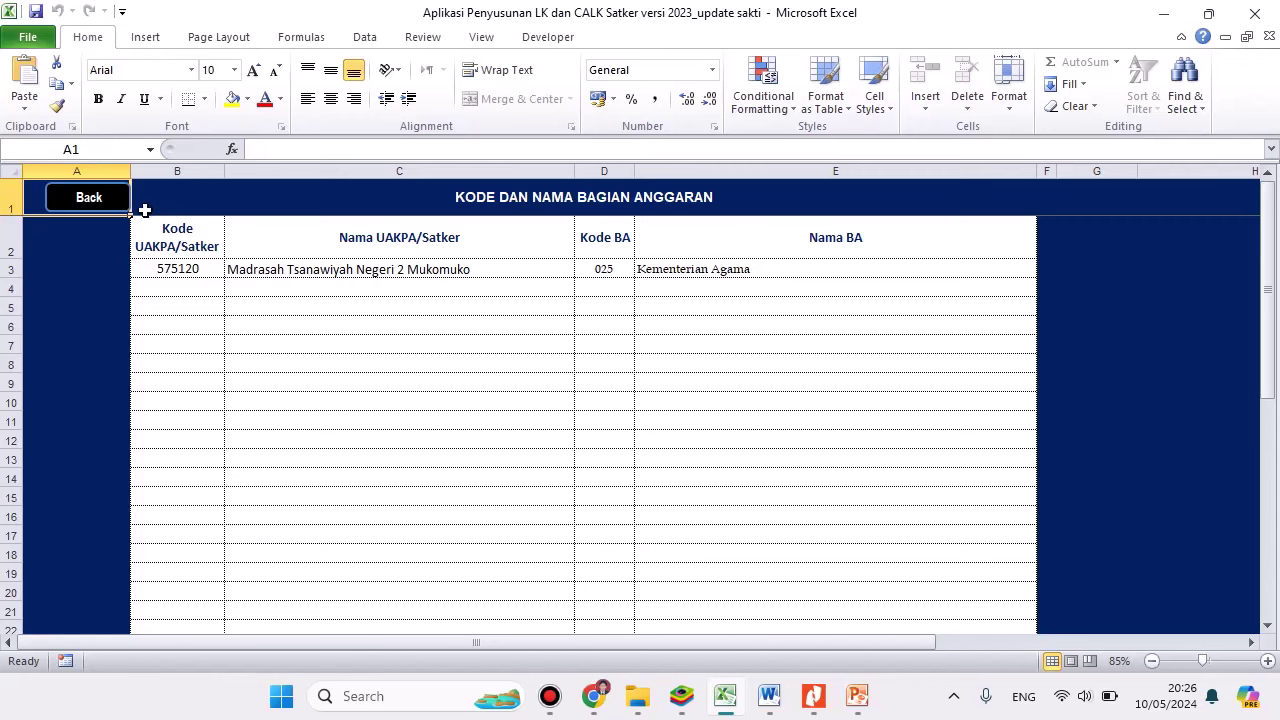
{"action": "left_click", "coordinate": [89, 198]}
{"action": "left_click", "coordinate": [317, 331]}
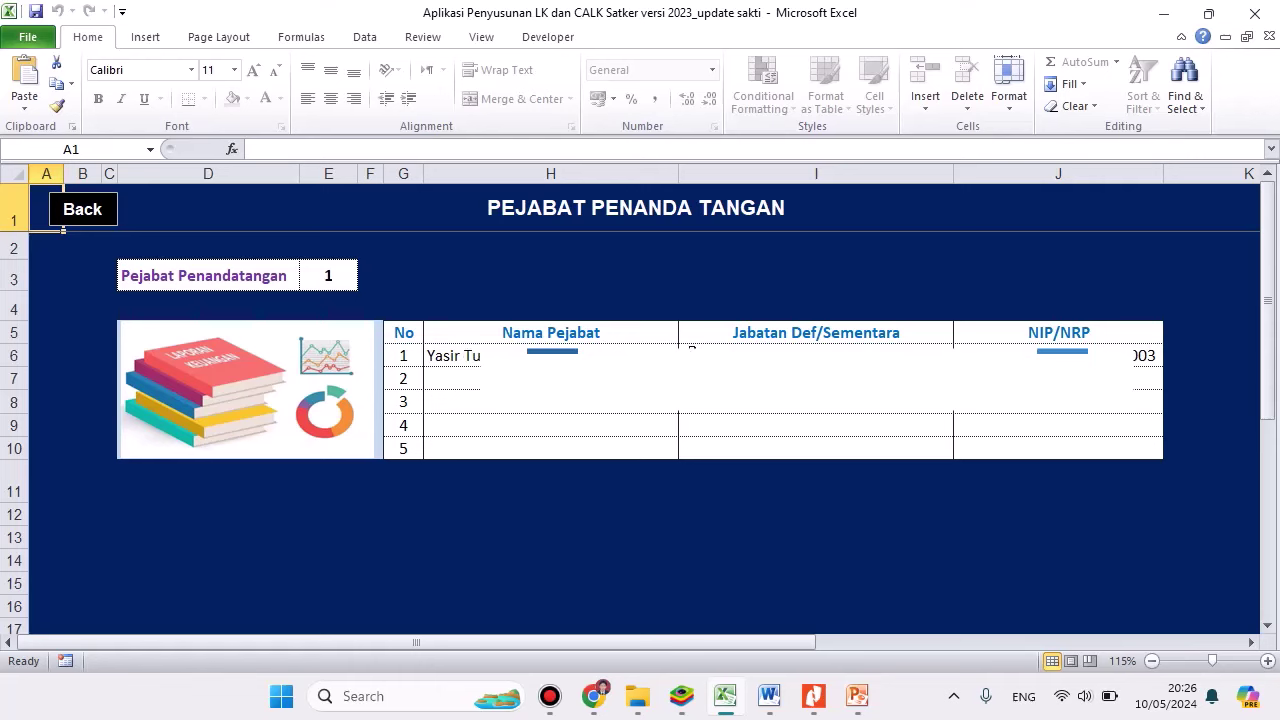
{"action": "left_click", "coordinate": [84, 216]}
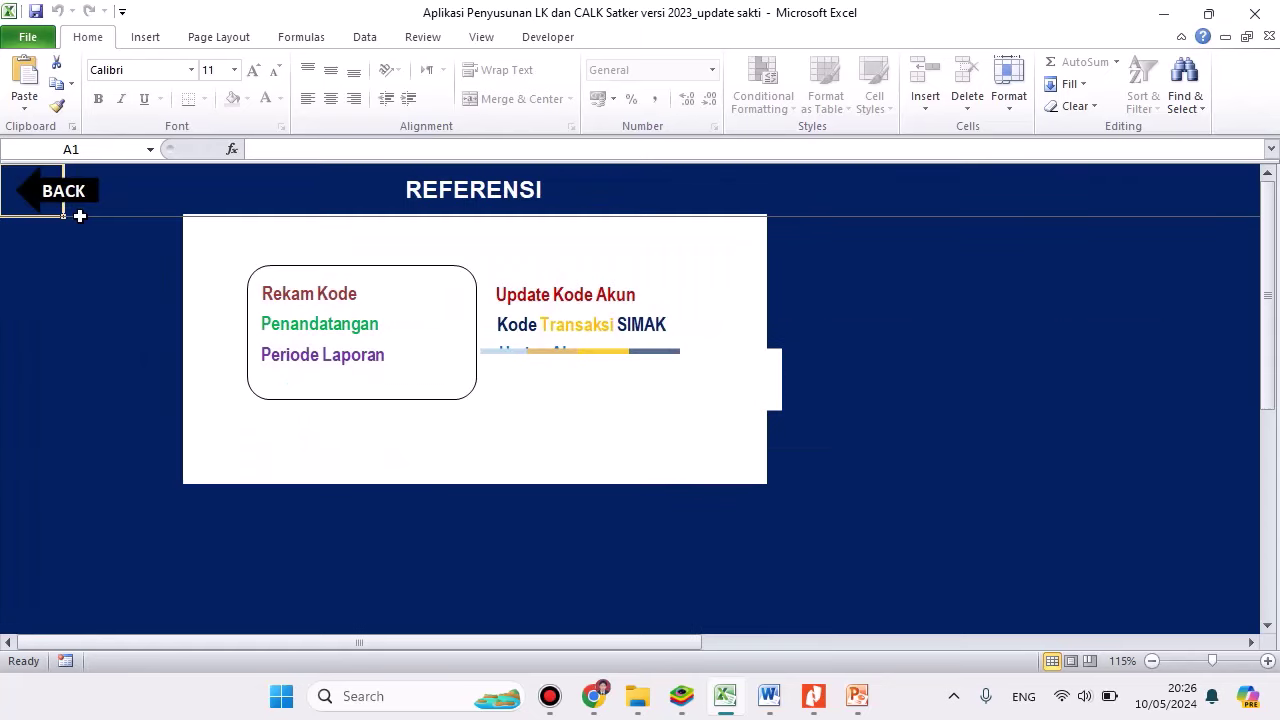
- Open the Periode Laporan data, check the fiscal years, and set Jenis Laporan to Tahunan (Audited)
{"action": "left_click", "coordinate": [299, 356]}
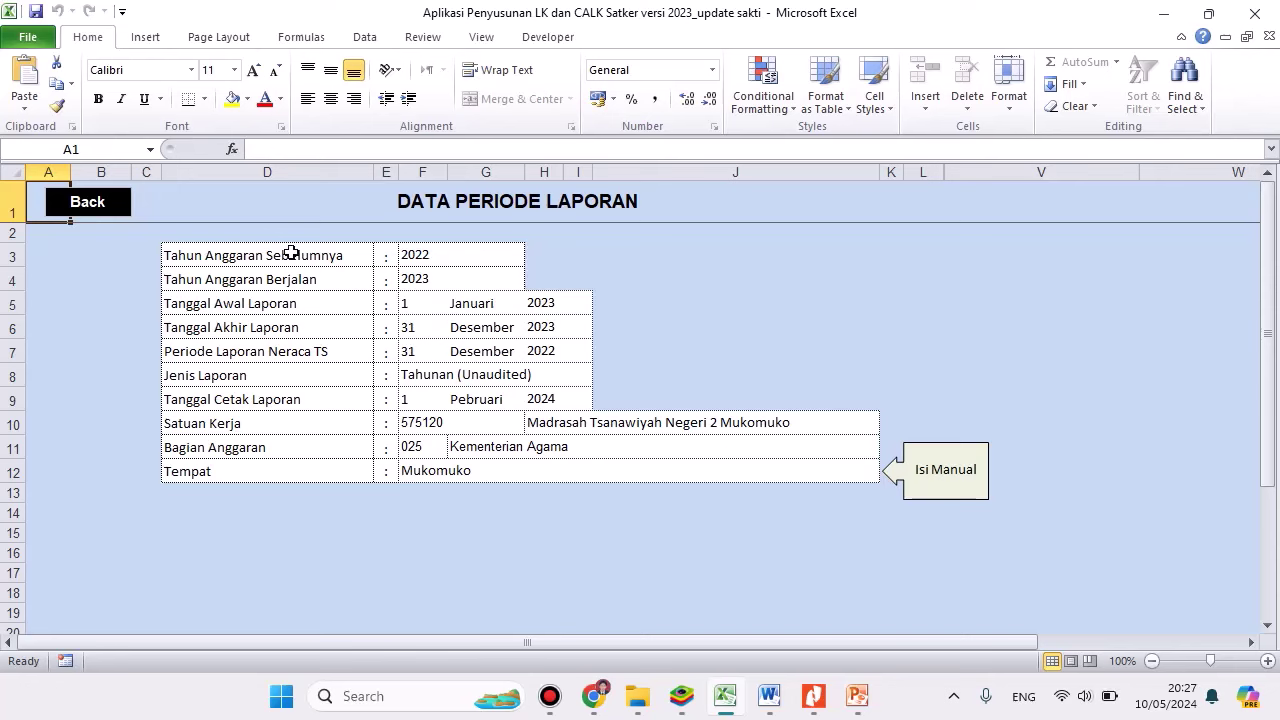
{"action": "left_click", "coordinate": [441, 259]}
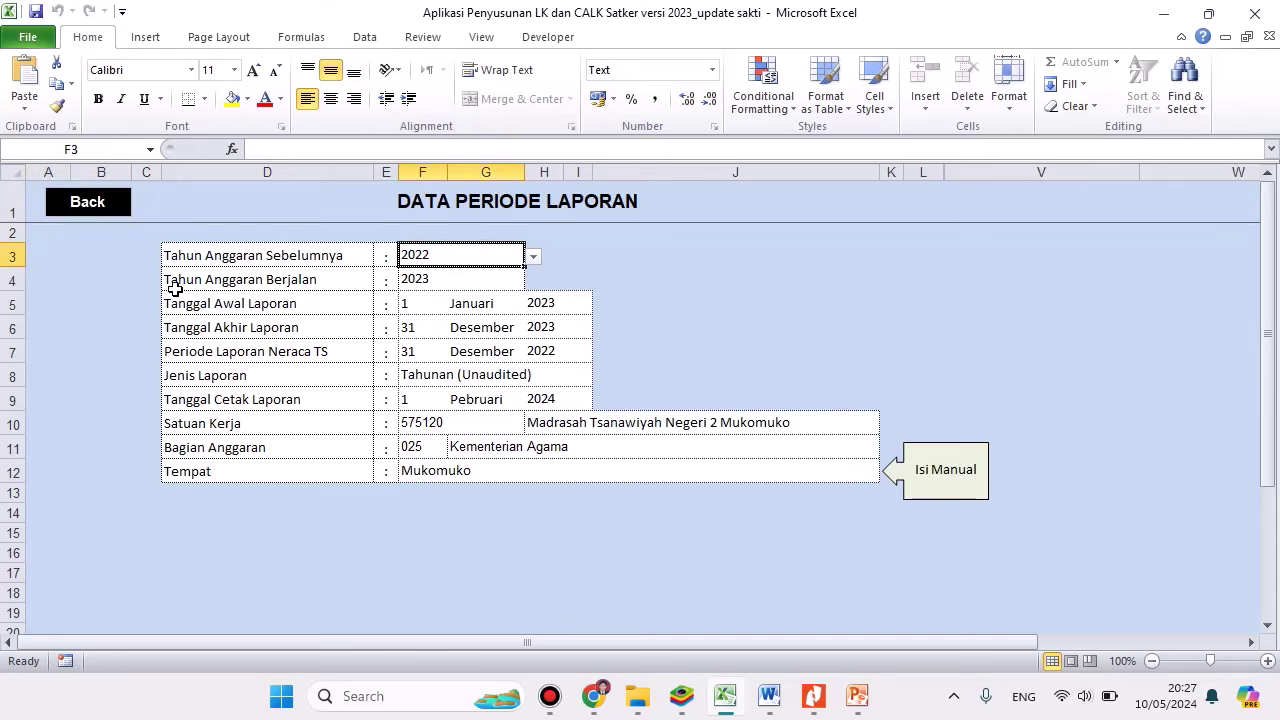
{"action": "left_click", "coordinate": [416, 278]}
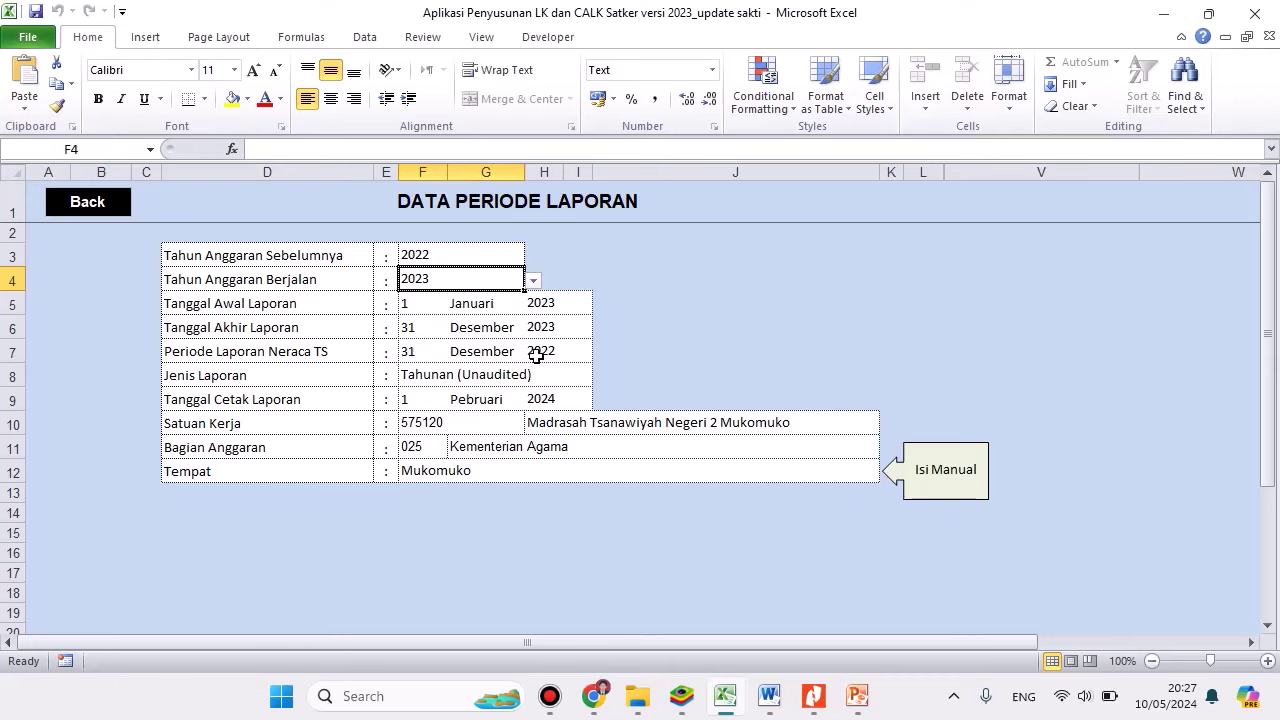
{"action": "left_click", "coordinate": [200, 380]}
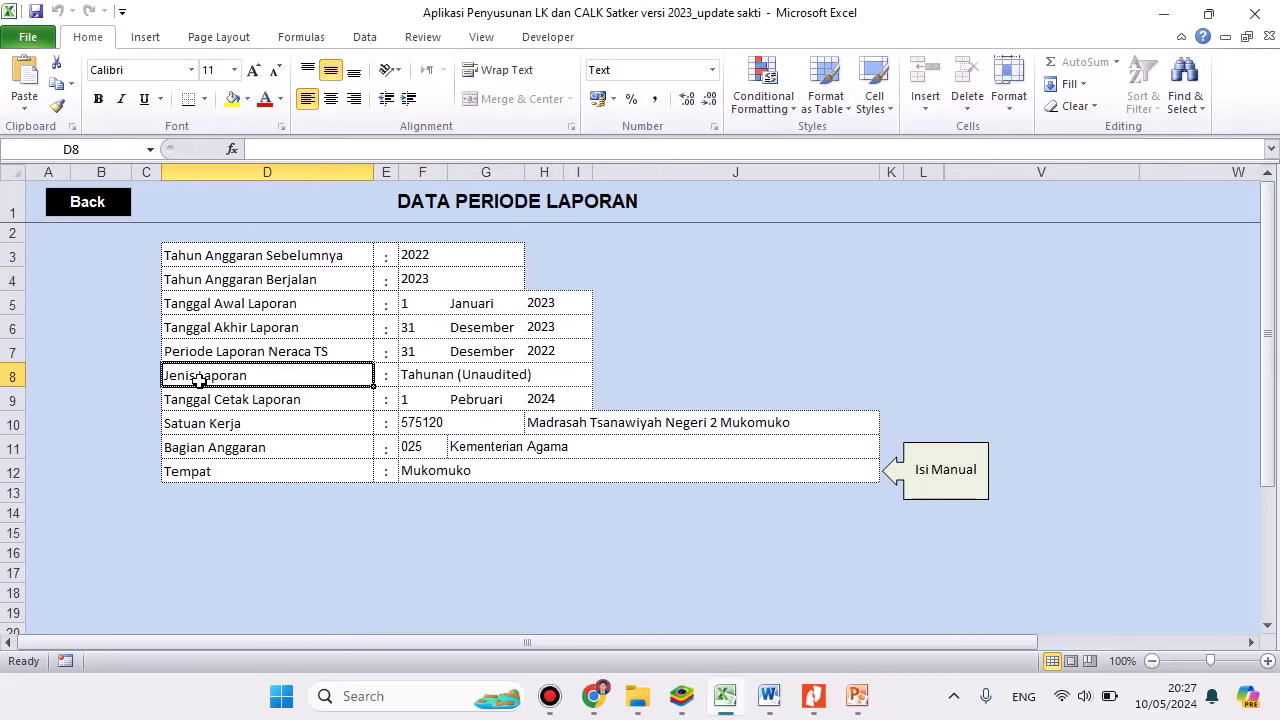
{"action": "left_click", "coordinate": [442, 373]}
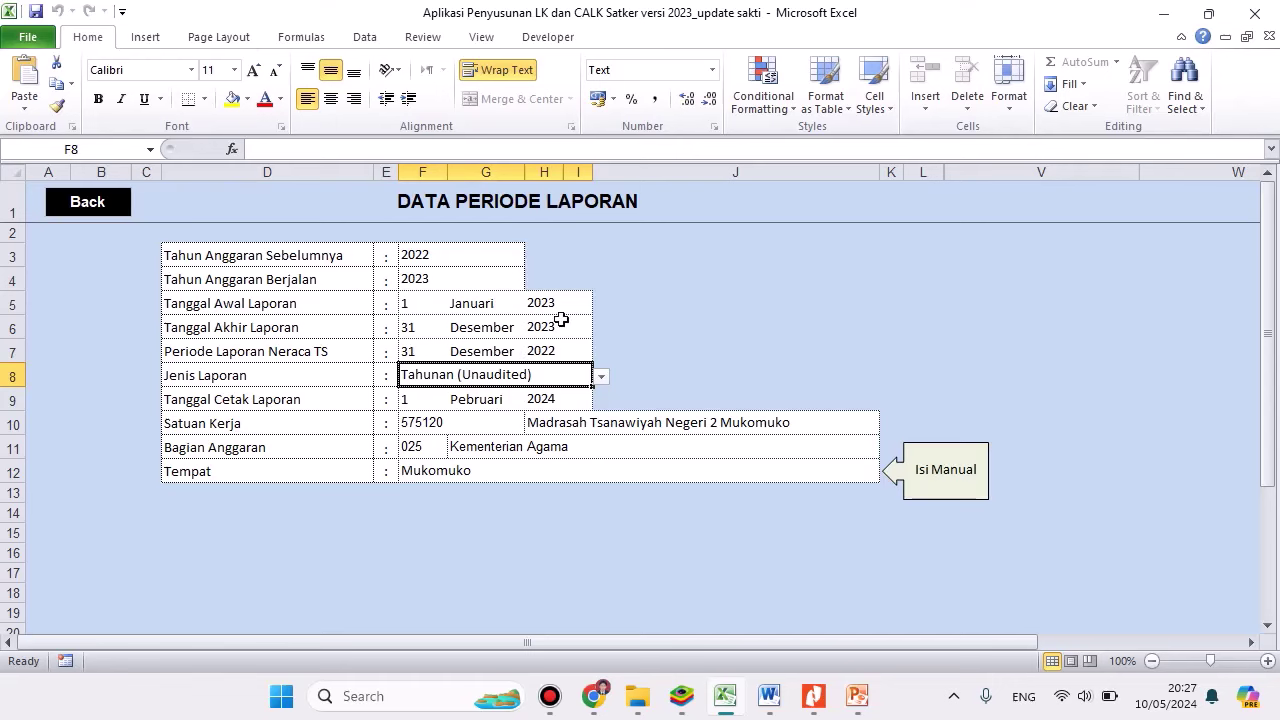
{"action": "left_click", "coordinate": [602, 377]}
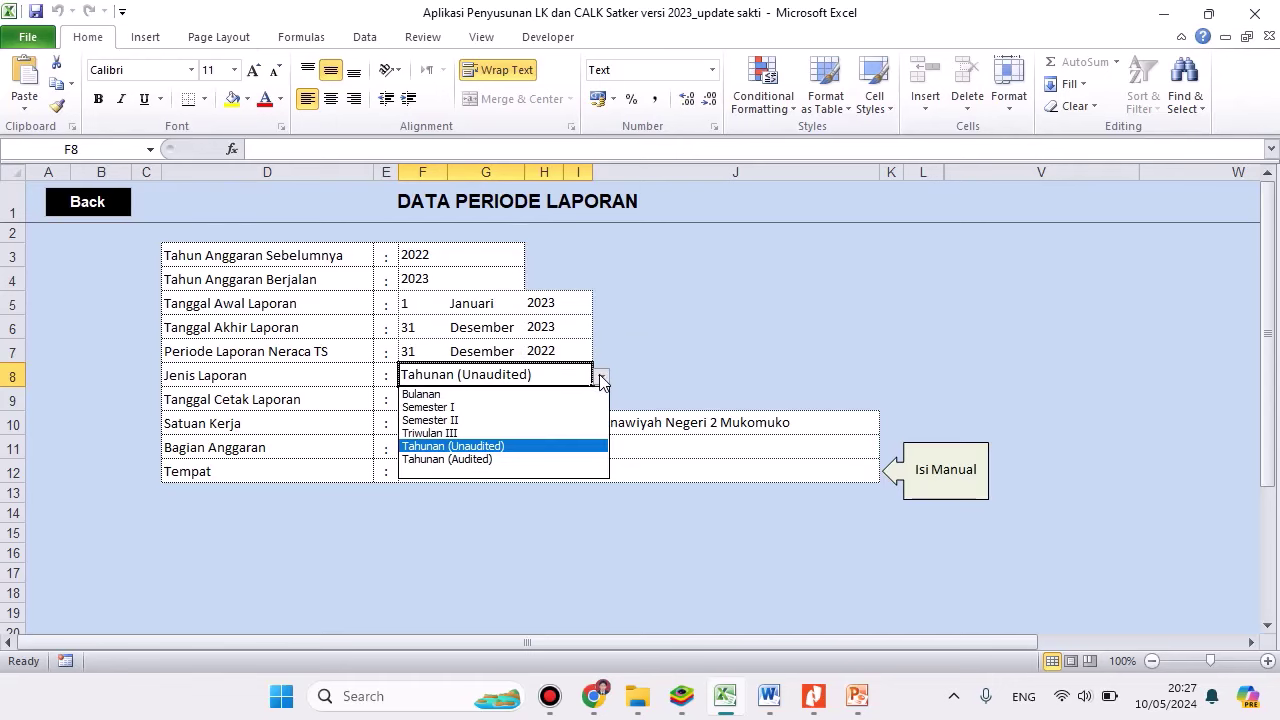
{"action": "left_click", "coordinate": [497, 459]}
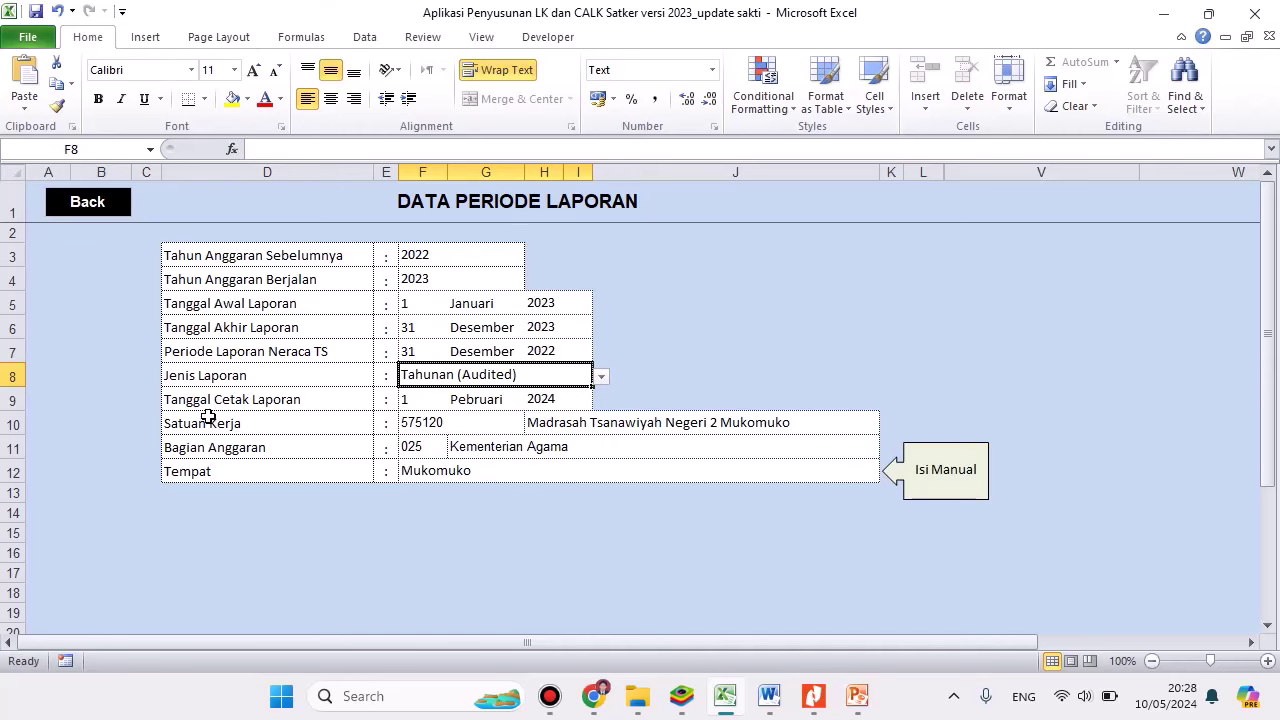
- Set the day and month of Tanggal Cetak Laporan to 11 Mei
{"action": "left_click", "coordinate": [411, 397]}
{"action": "left_click", "coordinate": [457, 401]}
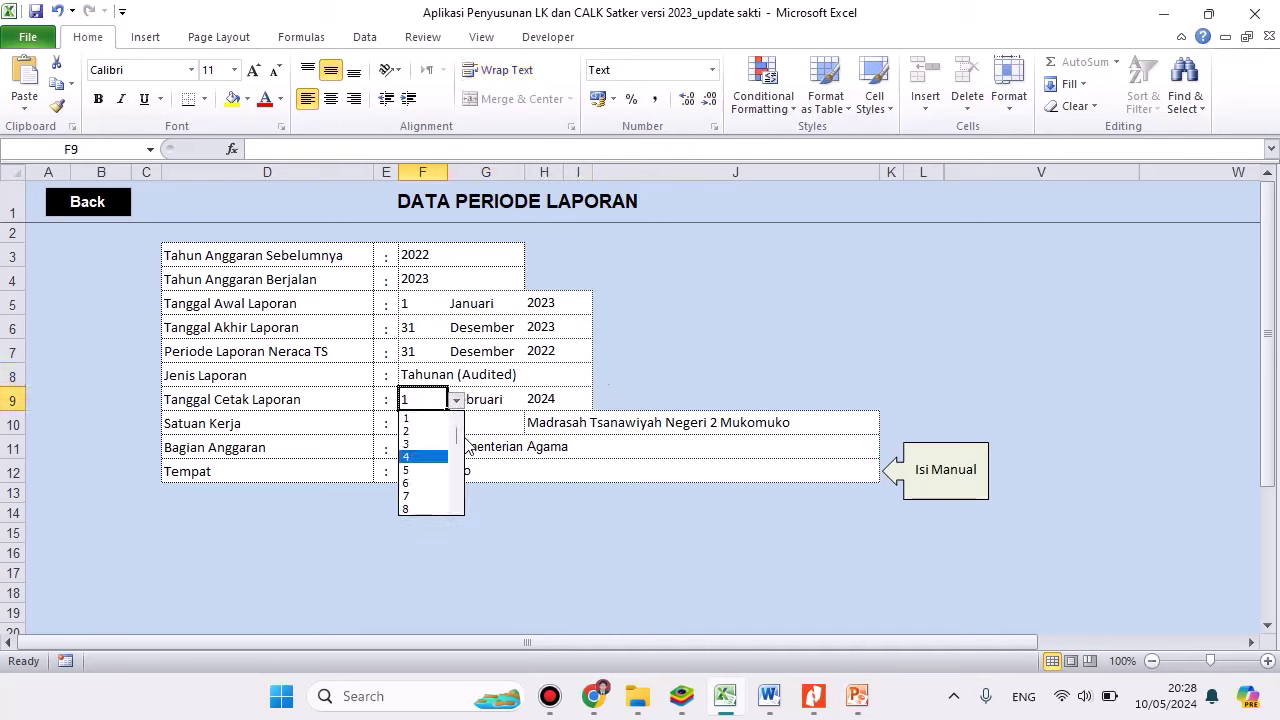
{"action": "left_click_drag", "start_coordinate": [457, 437], "coordinate": [455, 452]}
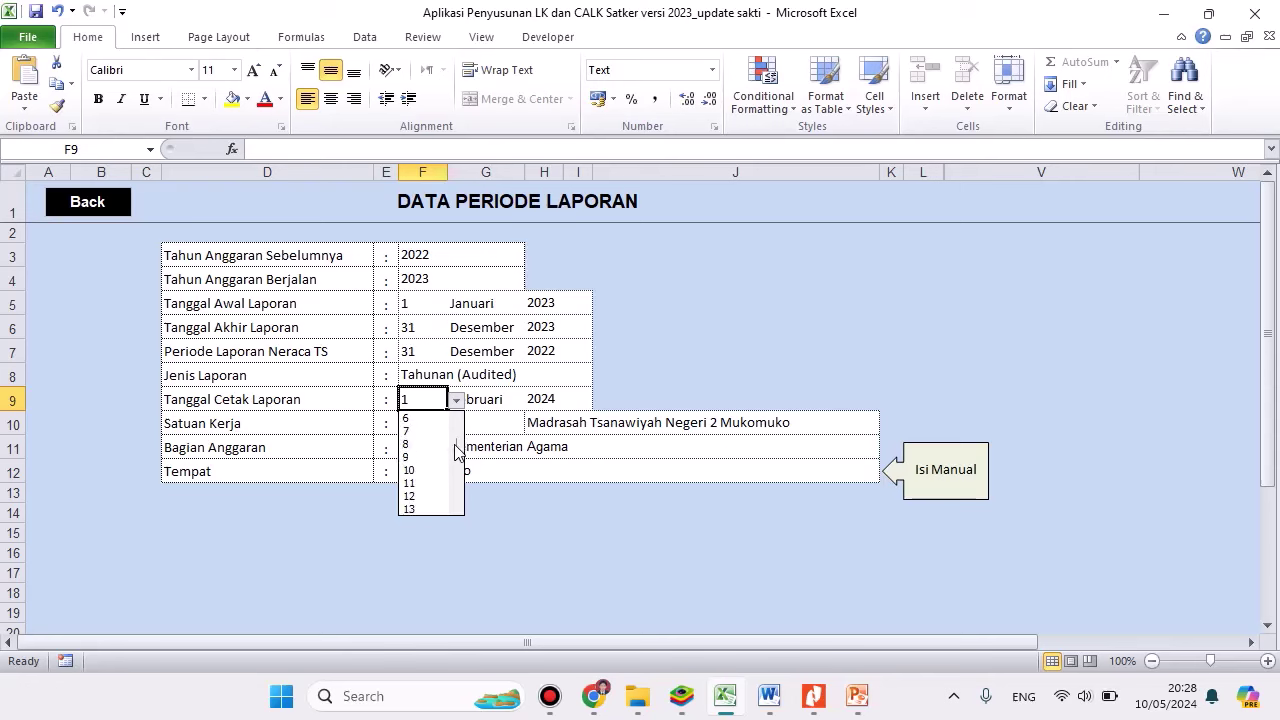
{"action": "left_click", "coordinate": [409, 483]}
{"action": "left_click", "coordinate": [491, 398]}
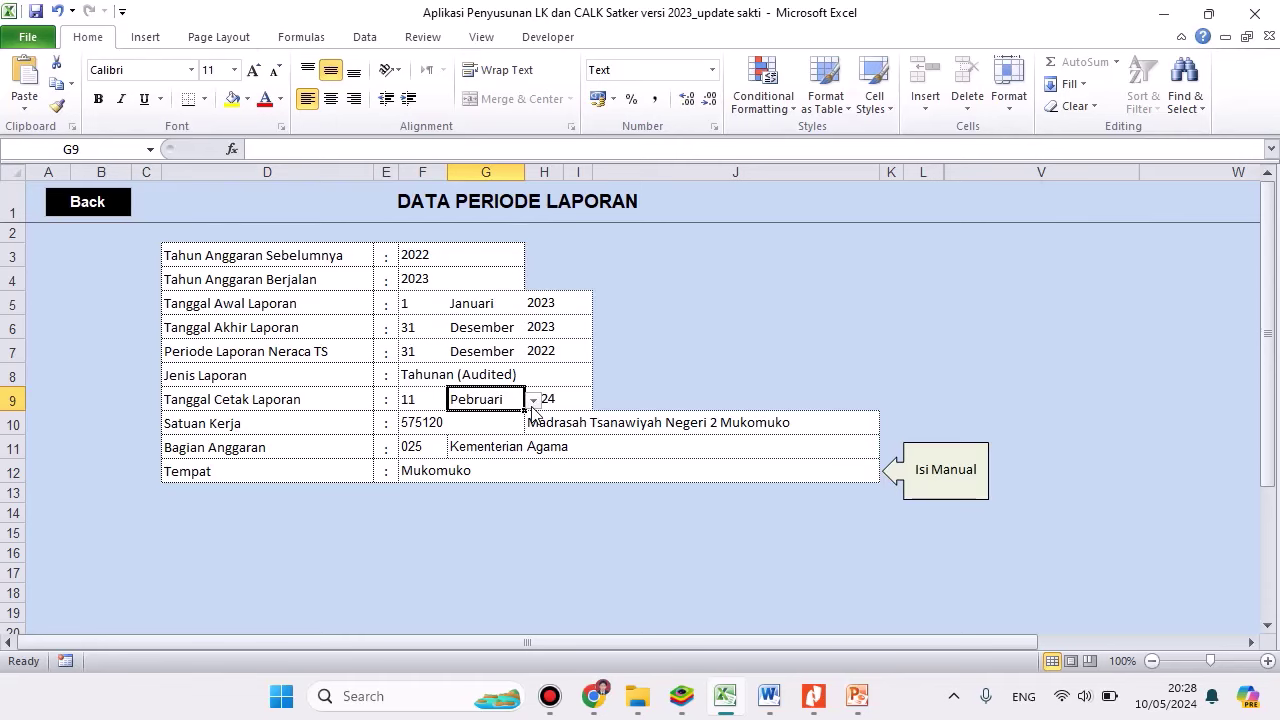
{"action": "left_click", "coordinate": [533, 400]}
{"action": "left_click", "coordinate": [488, 456]}
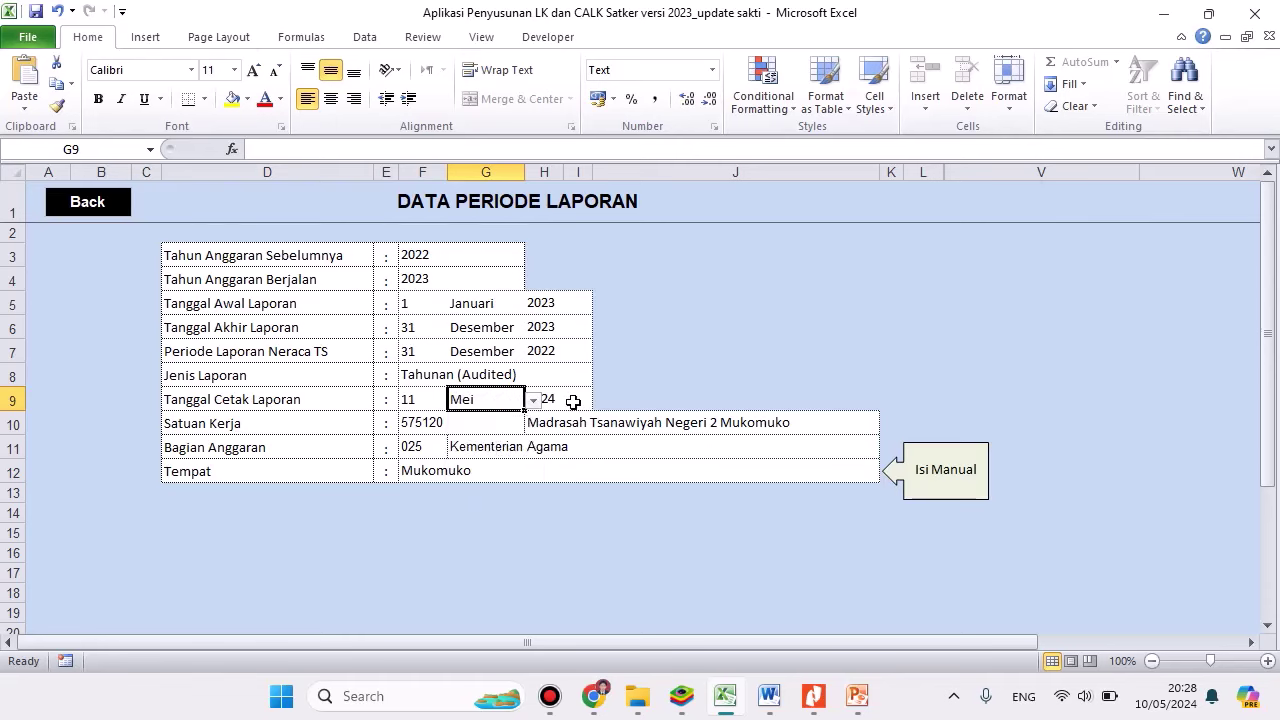
{"action": "left_click", "coordinate": [638, 394]}
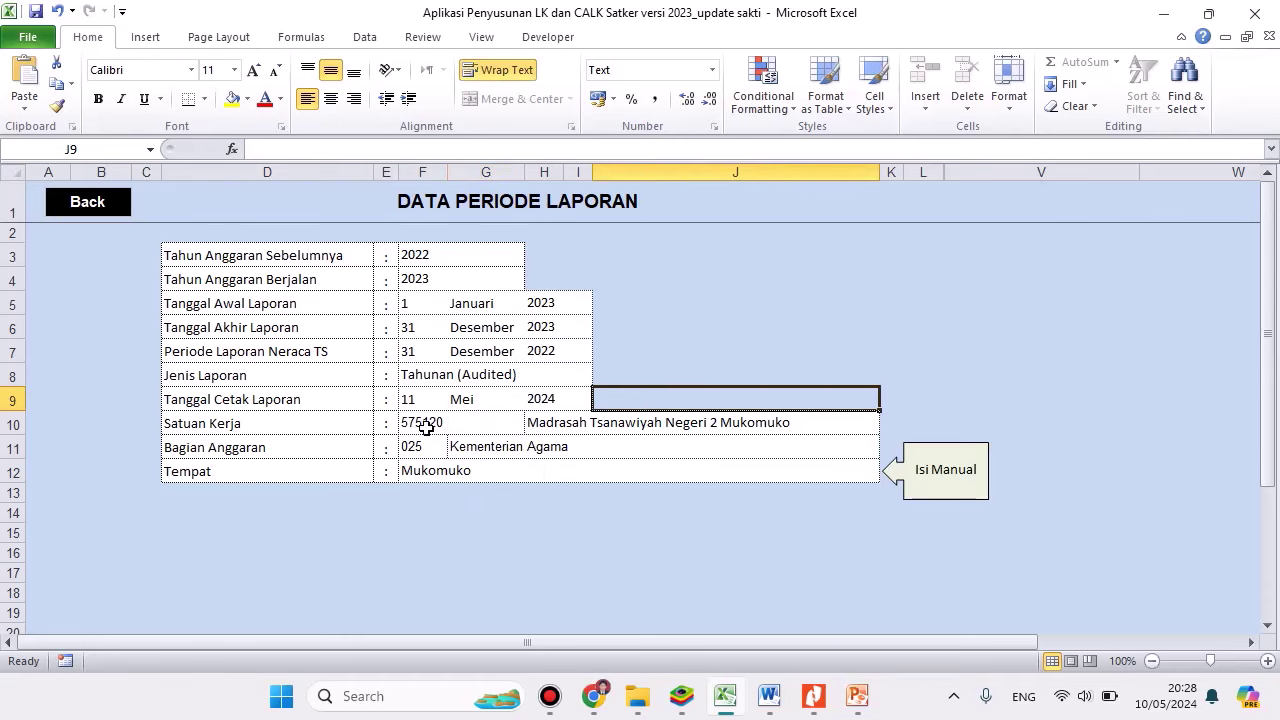
- Choose 575120 as the Satuan Kerja code and 025 as the Bagian Anggaran code
{"action": "left_click", "coordinate": [473, 422]}
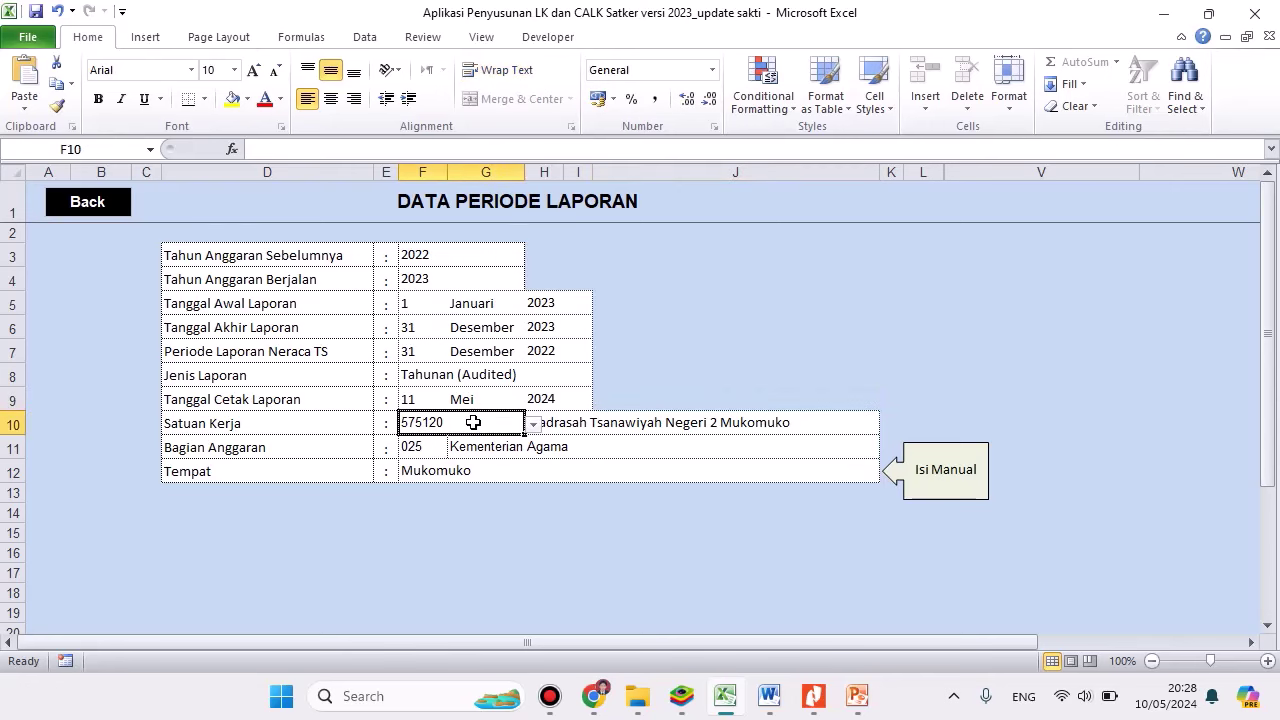
{"action": "left_click", "coordinate": [533, 424]}
{"action": "left_click", "coordinate": [469, 442]}
{"action": "left_click", "coordinate": [411, 452]}
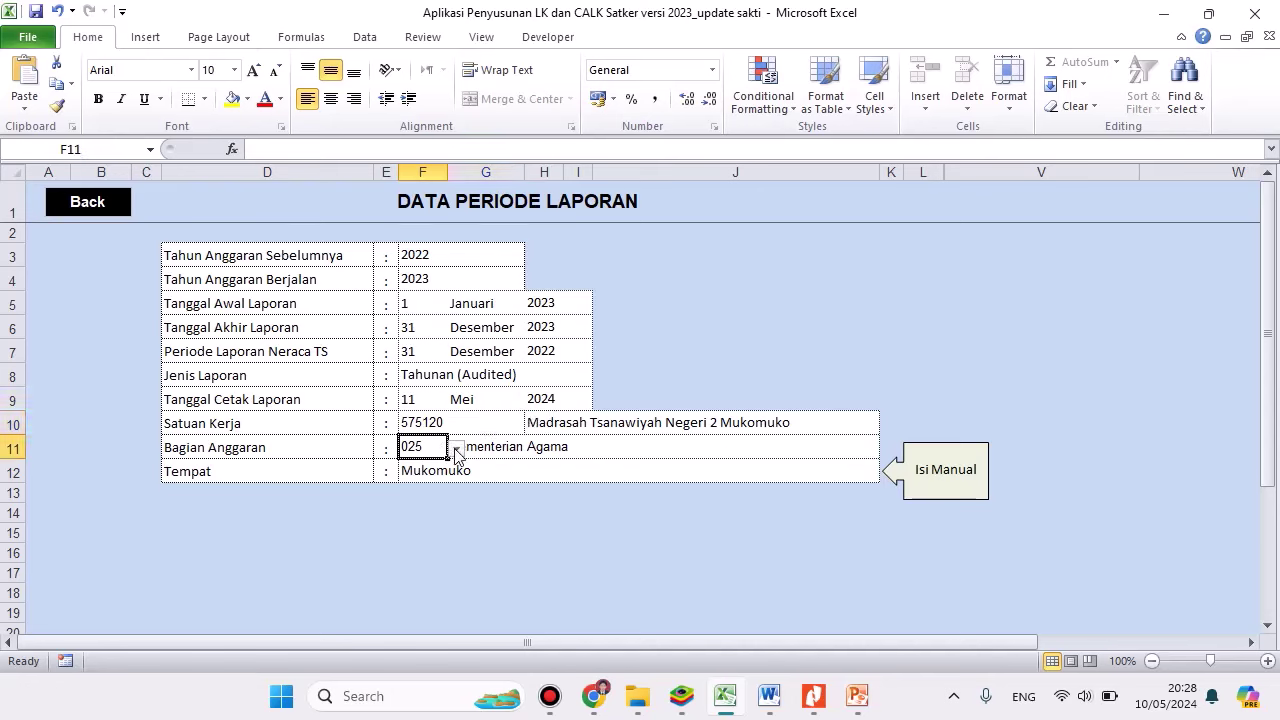
{"action": "left_click", "coordinate": [456, 453]}
{"action": "left_click", "coordinate": [420, 465]}
- Check the Tempat entry, then return to the Referensi menu and save the workbook
{"action": "left_click", "coordinate": [201, 473]}
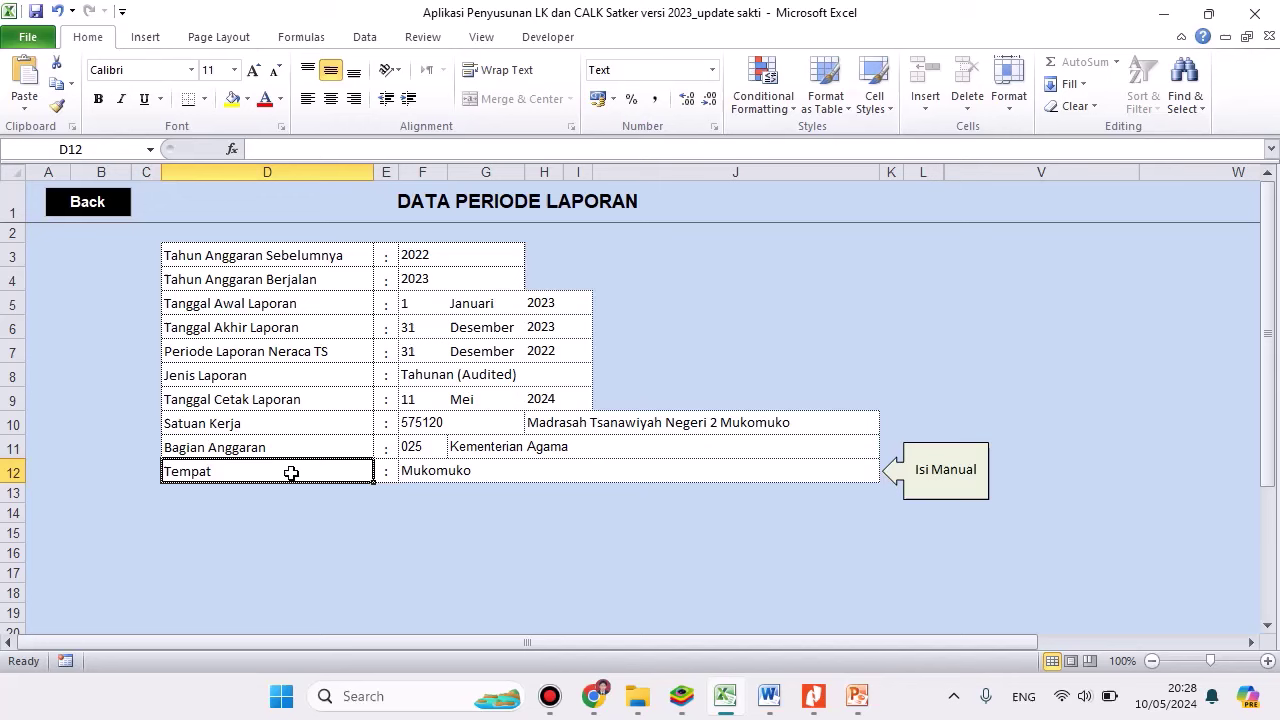
{"action": "left_click", "coordinate": [426, 471]}
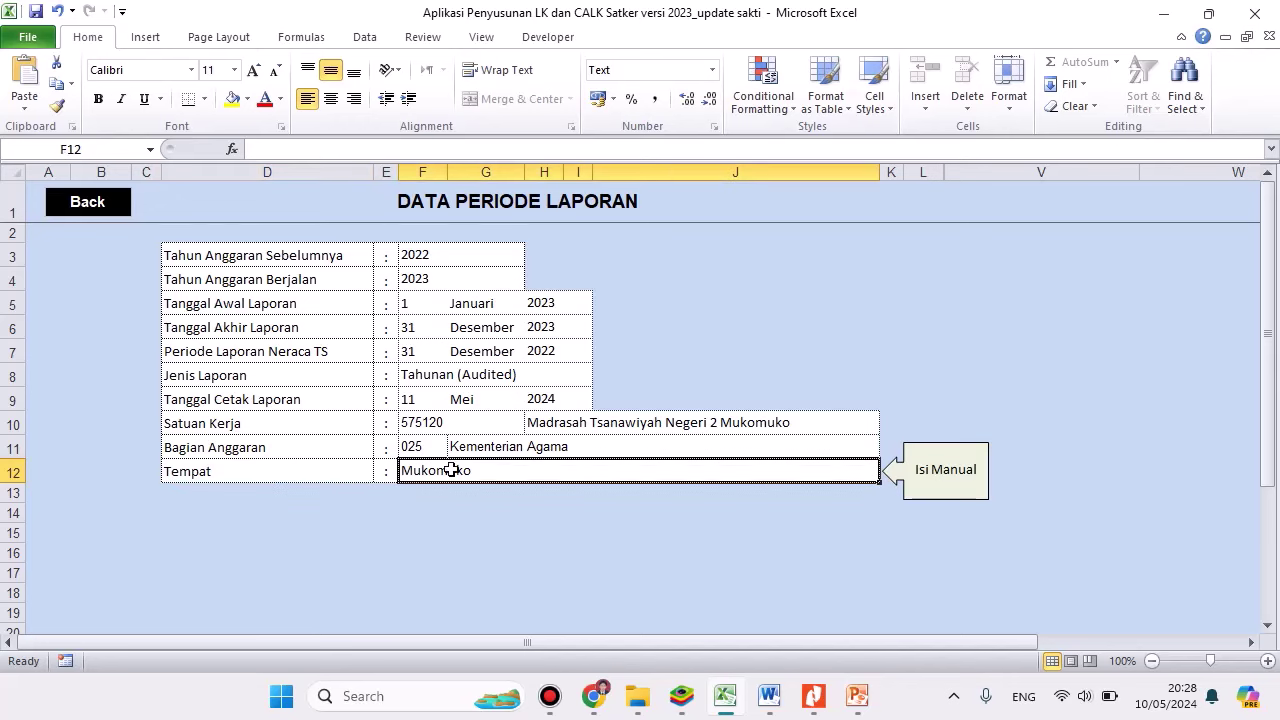
{"action": "left_click", "coordinate": [90, 204]}
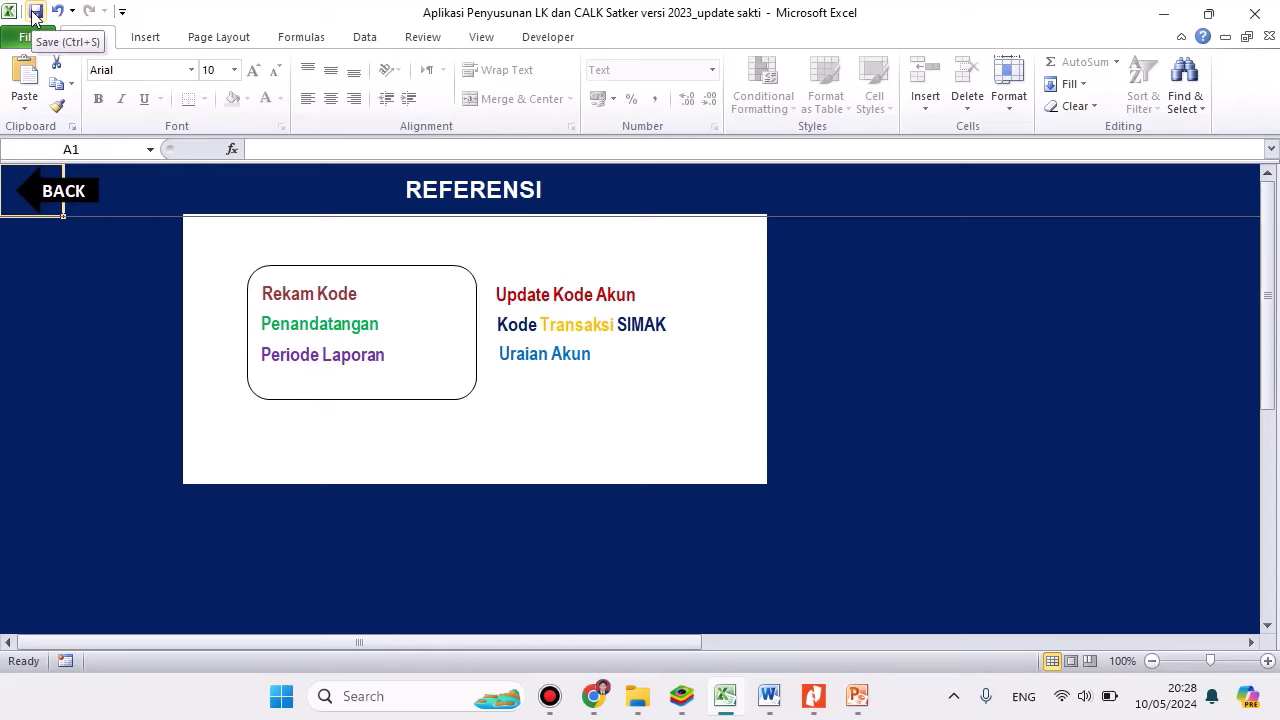
{"action": "left_click", "coordinate": [35, 14]}
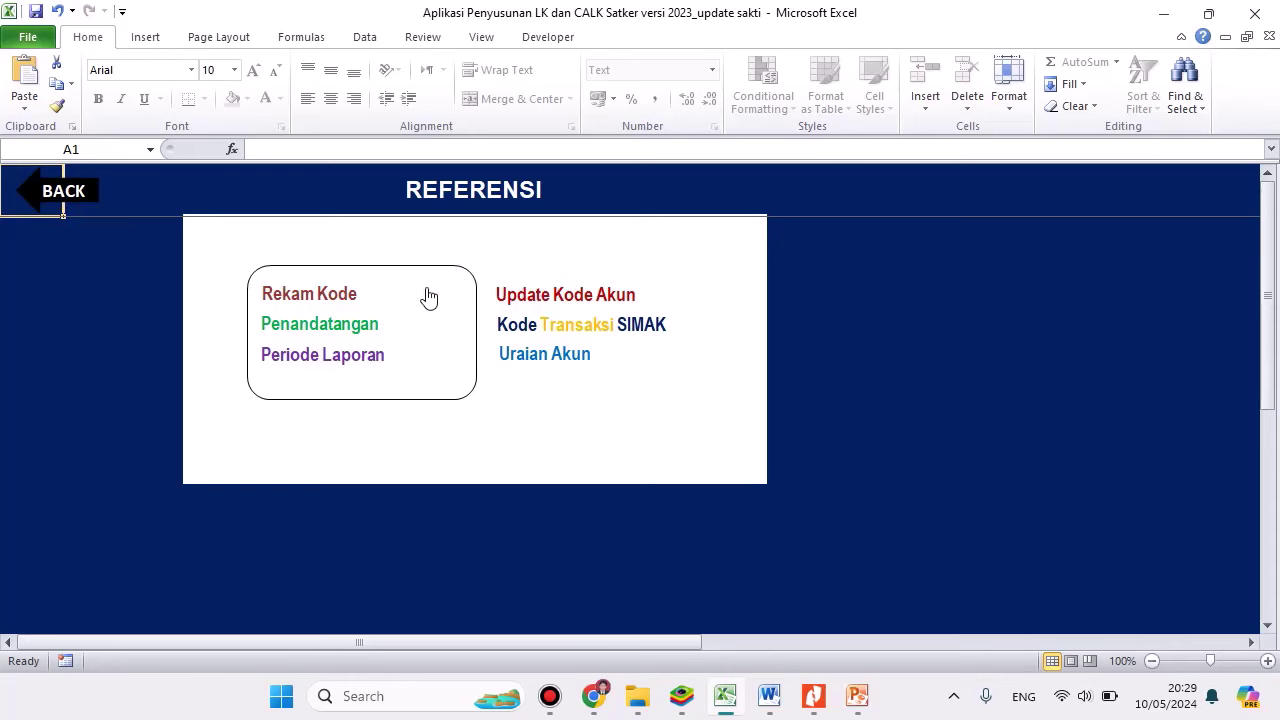
- Under Rekam Data, examine the Neraca Percobaan Kas sheets for Periode Laporan and Periode Sebelumnya
{"action": "left_click", "coordinate": [80, 203]}
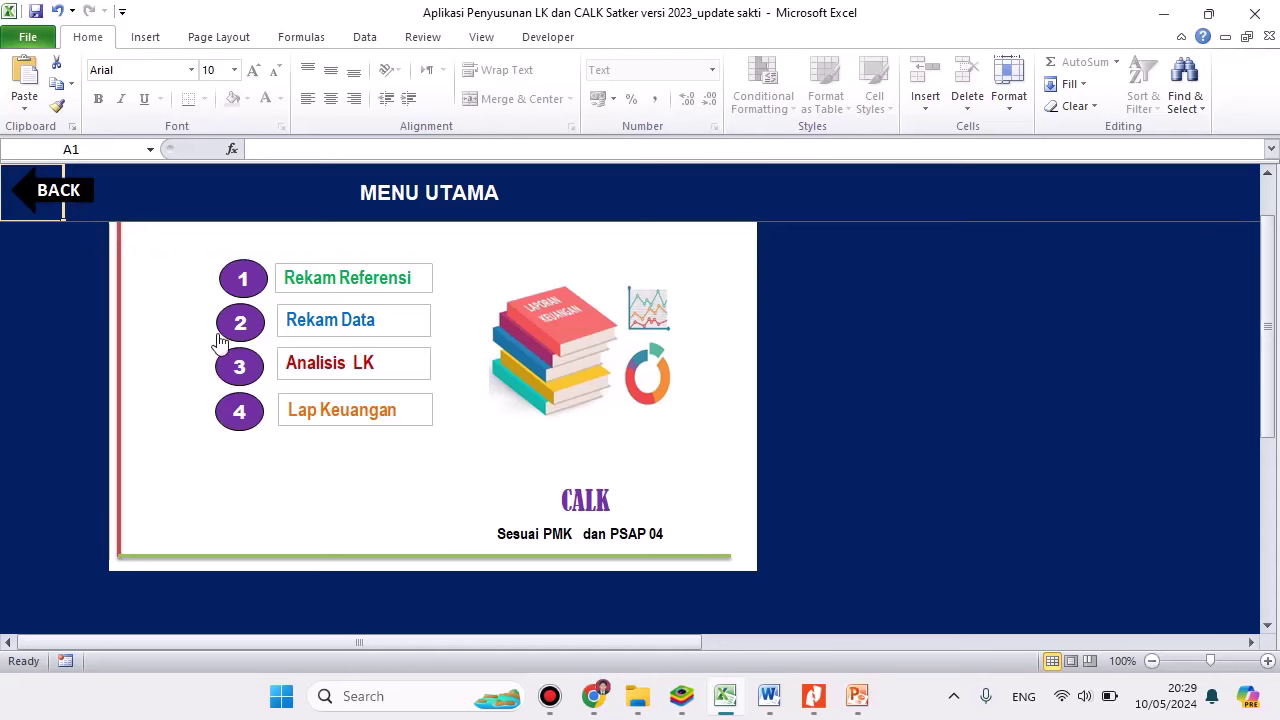
{"action": "left_click", "coordinate": [352, 328]}
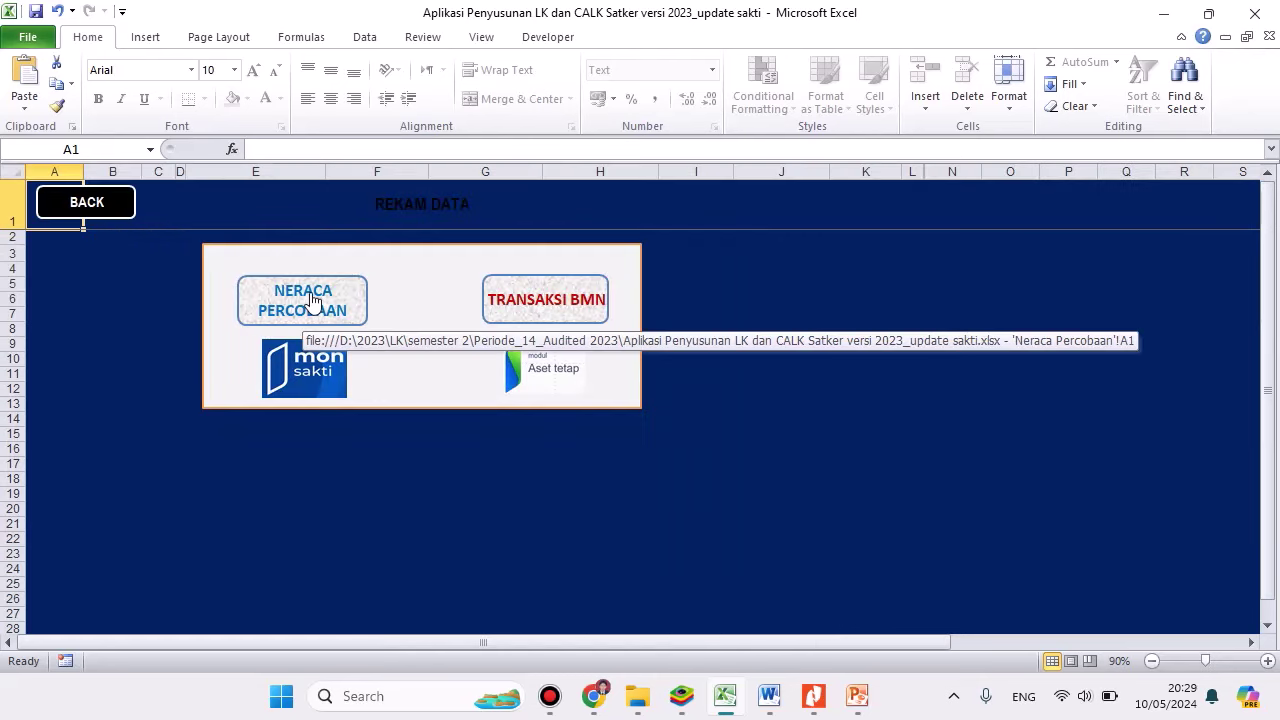
{"action": "left_click", "coordinate": [333, 320]}
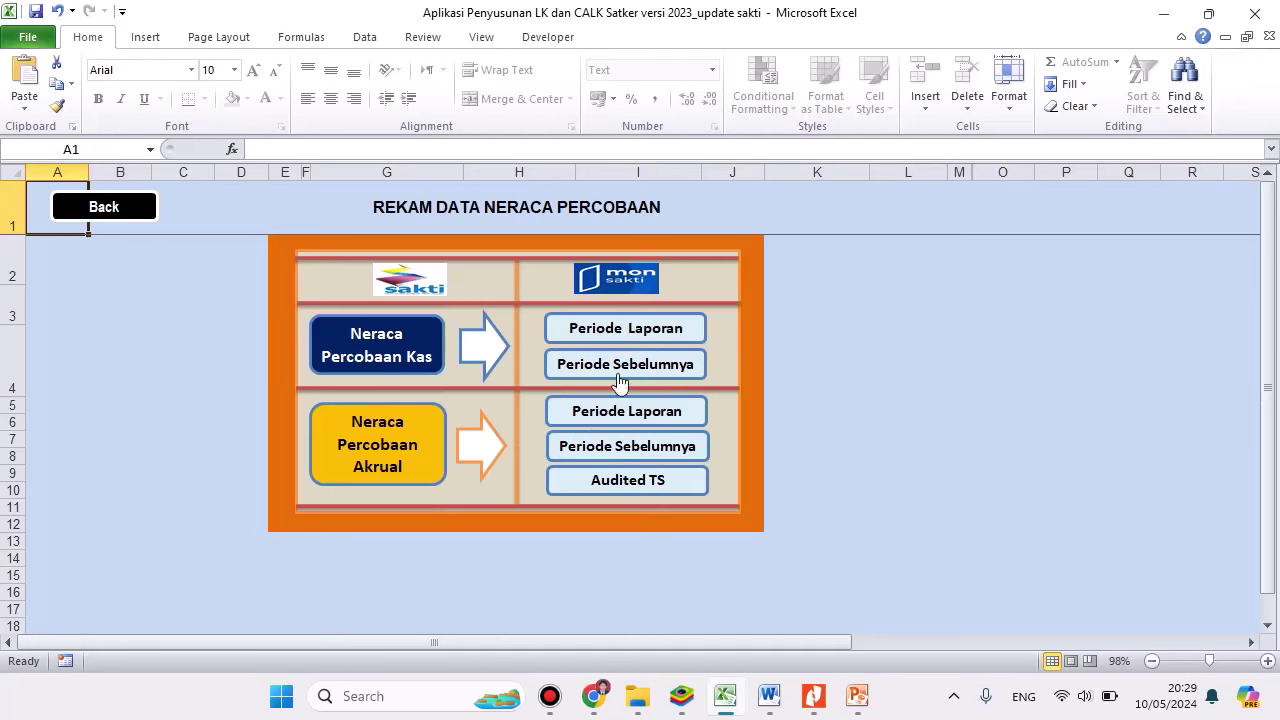
{"action": "left_click", "coordinate": [586, 332]}
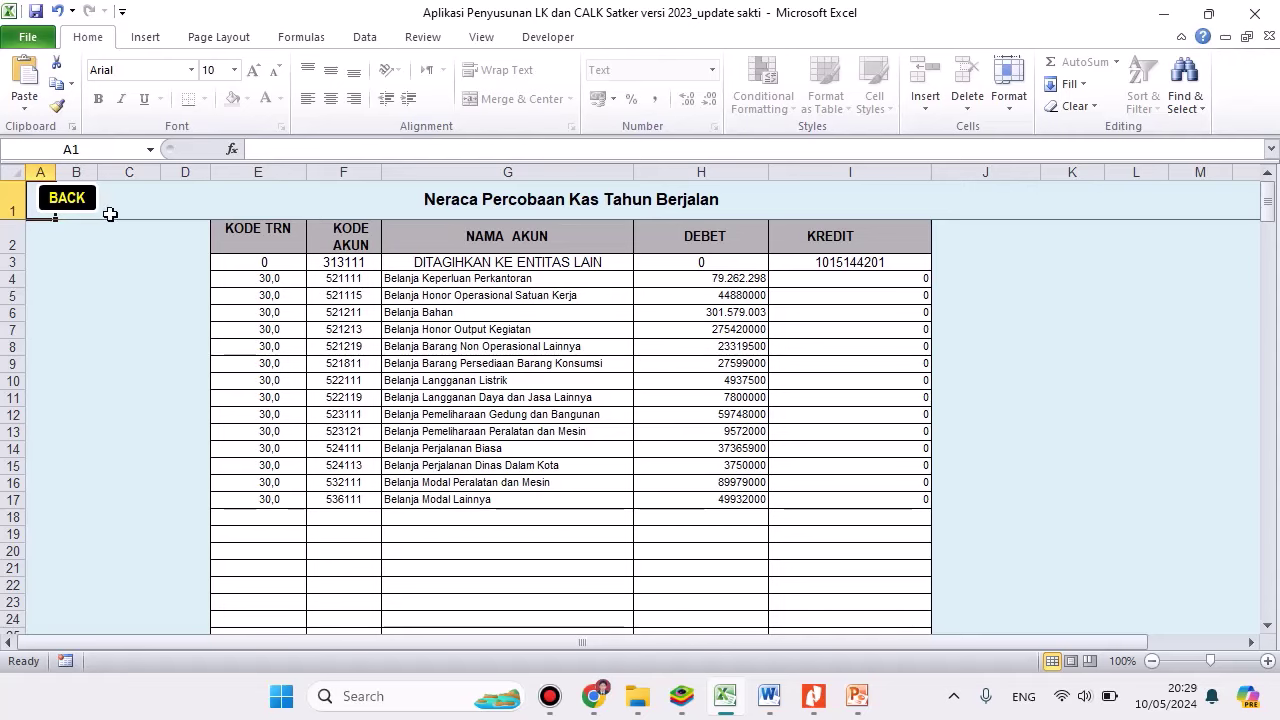
{"action": "left_click", "coordinate": [78, 201]}
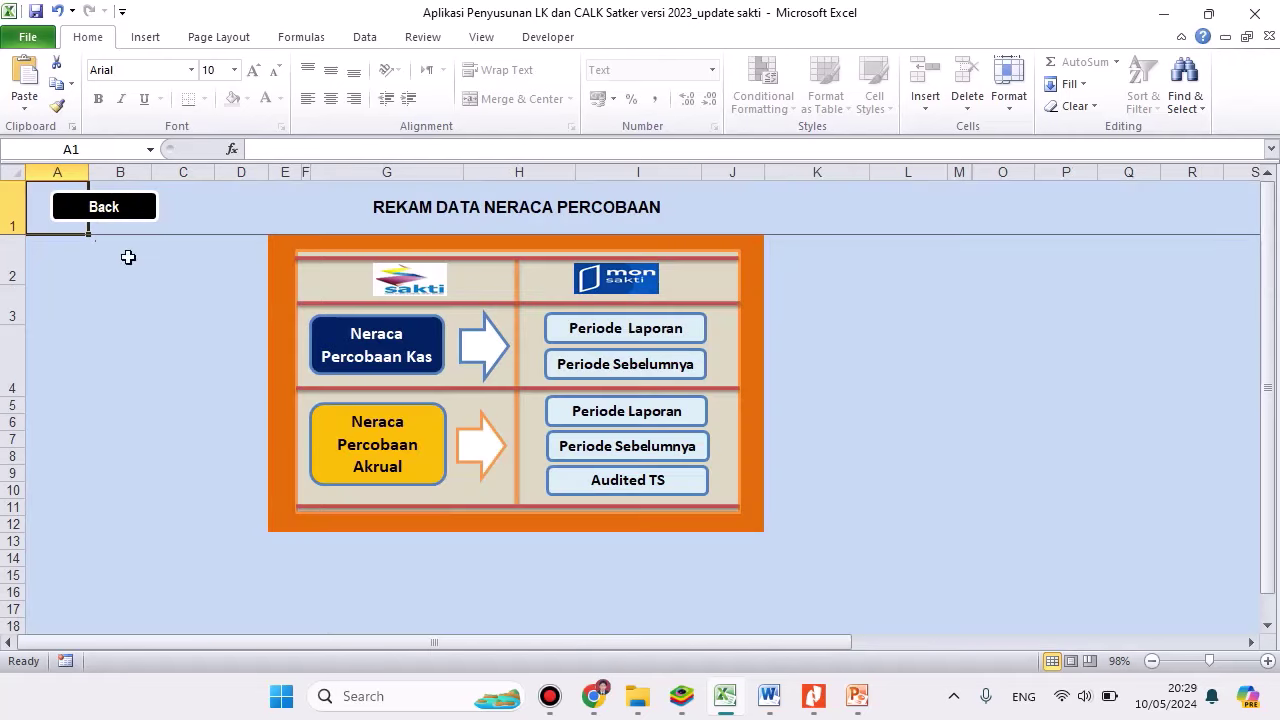
{"action": "left_click", "coordinate": [610, 366]}
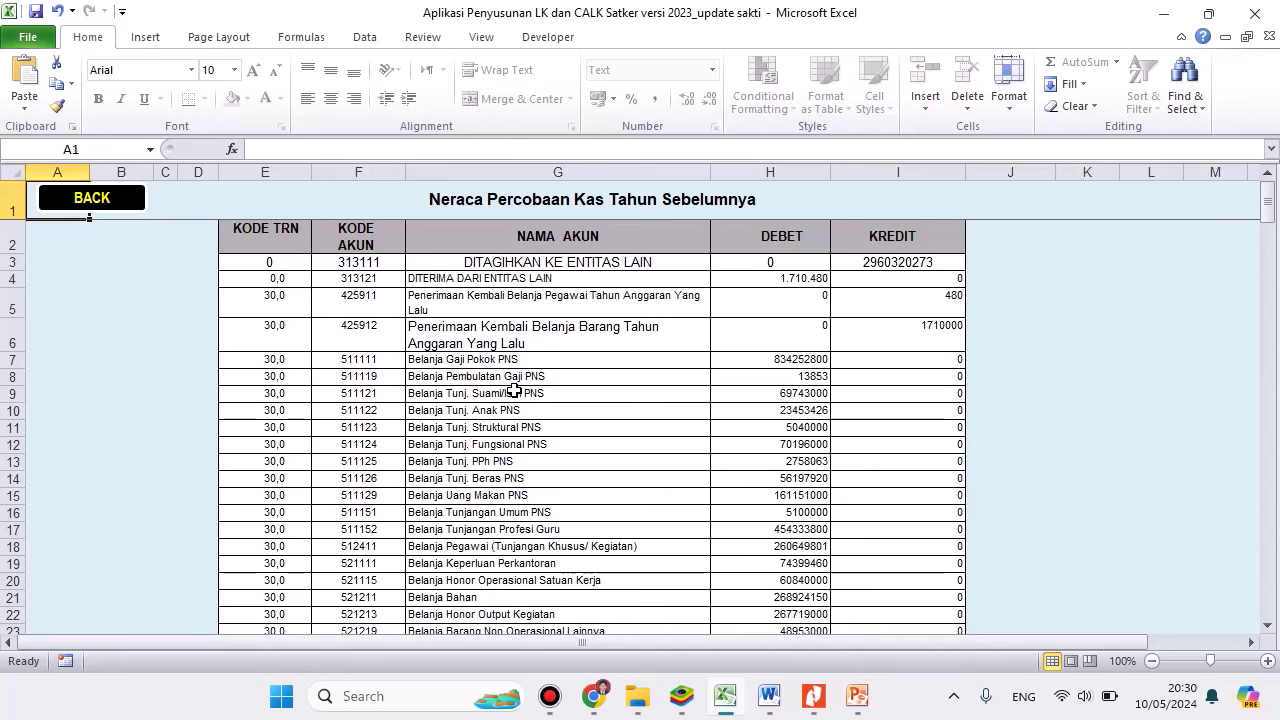
{"action": "left_click", "coordinate": [95, 218]}
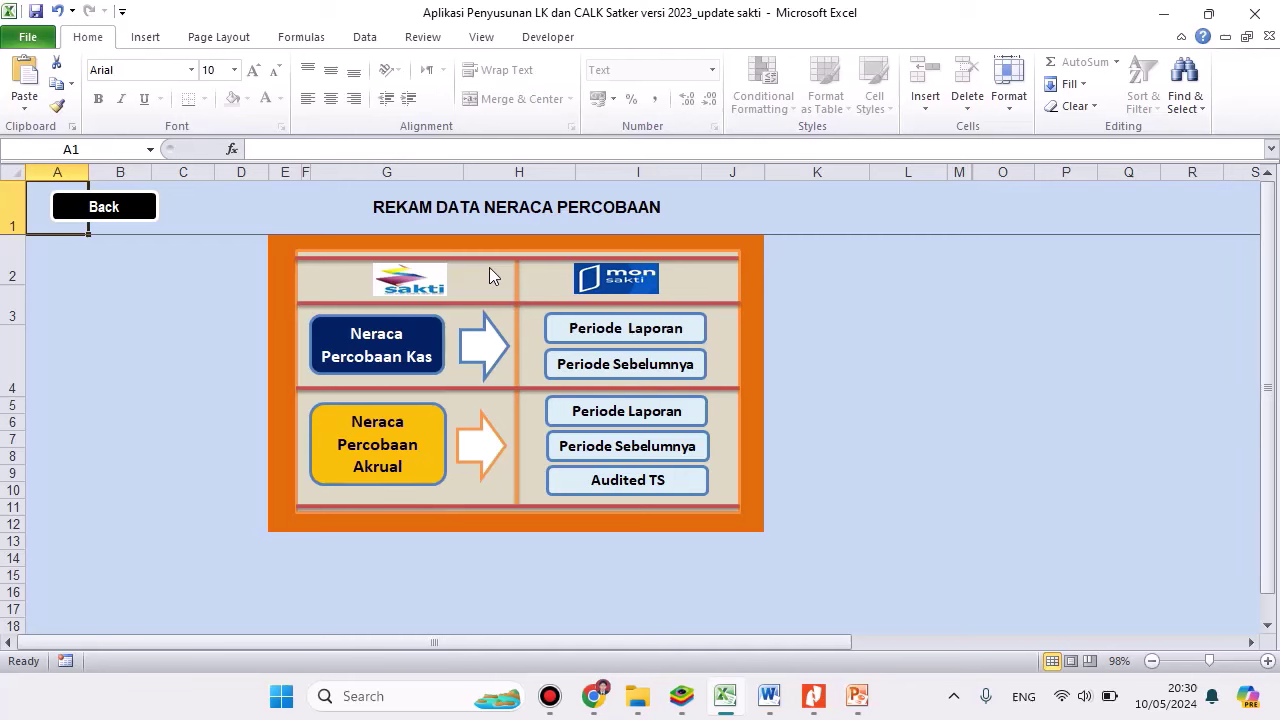
- Go back to Menu Utama and review the LRA analysis under Analisis LK
{"action": "left_click", "coordinate": [113, 218]}
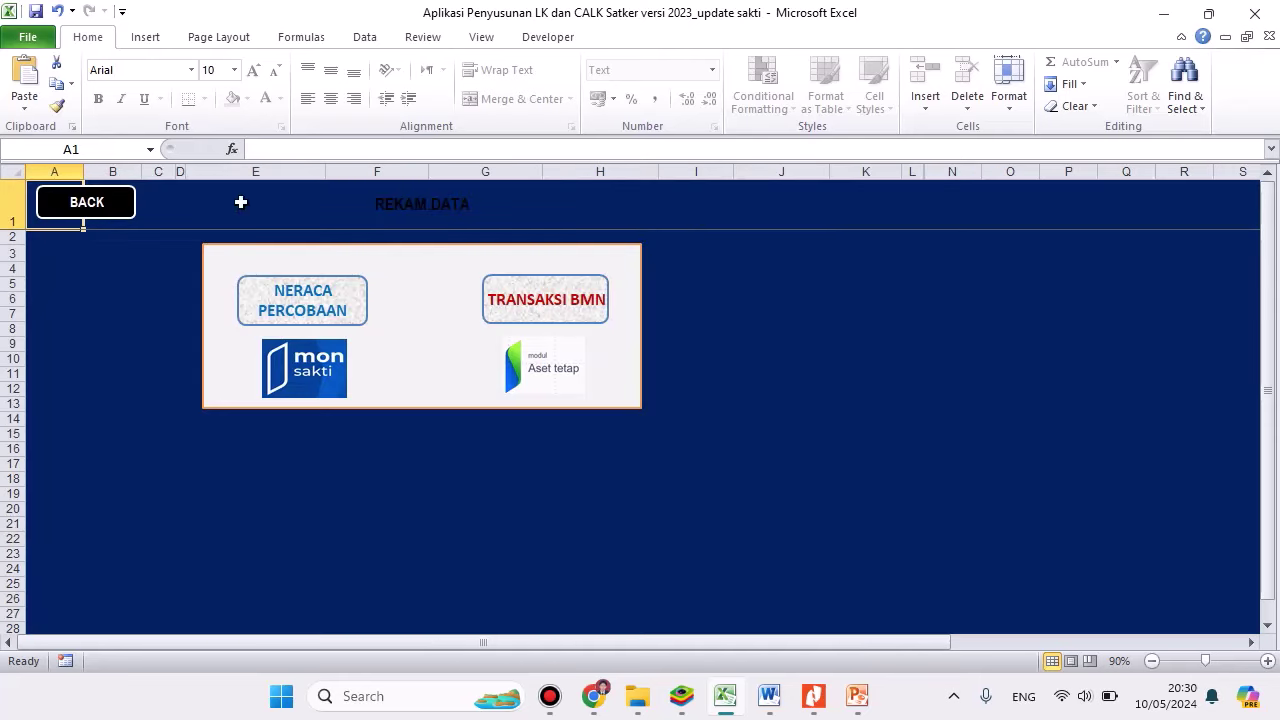
{"action": "left_click", "coordinate": [96, 212]}
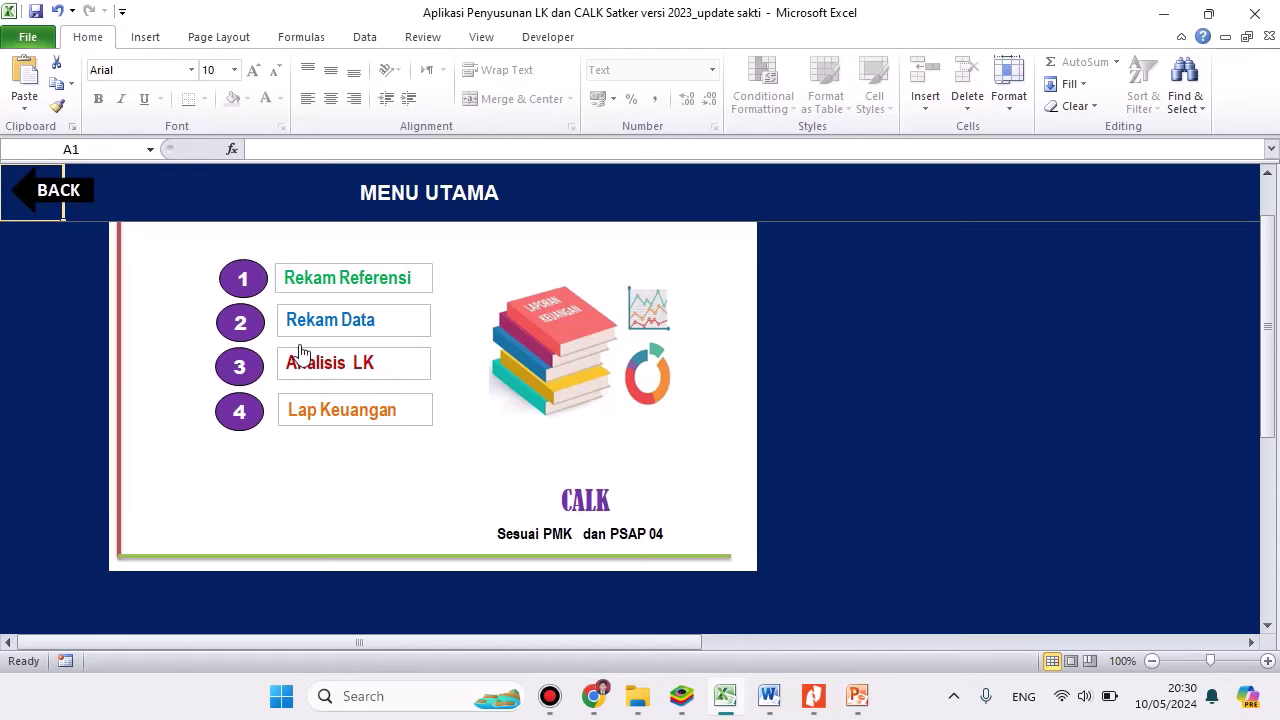
{"action": "left_click", "coordinate": [329, 366]}
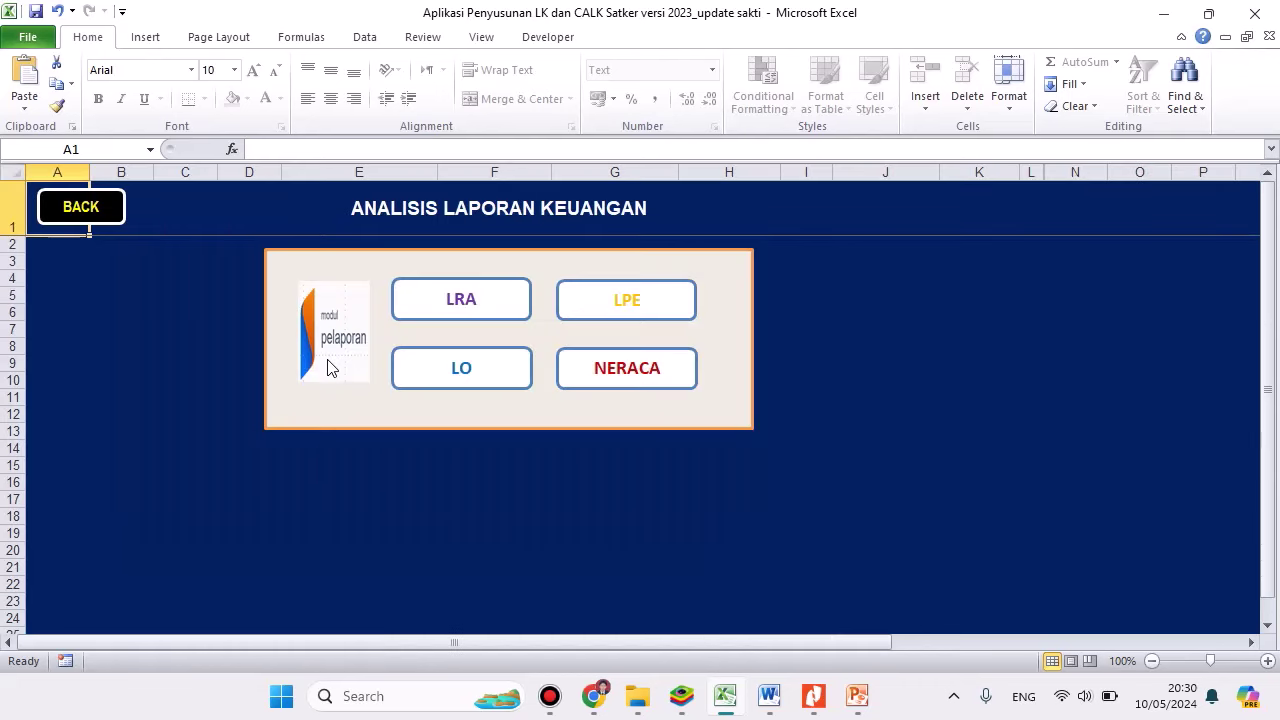
{"action": "left_click", "coordinate": [457, 302]}
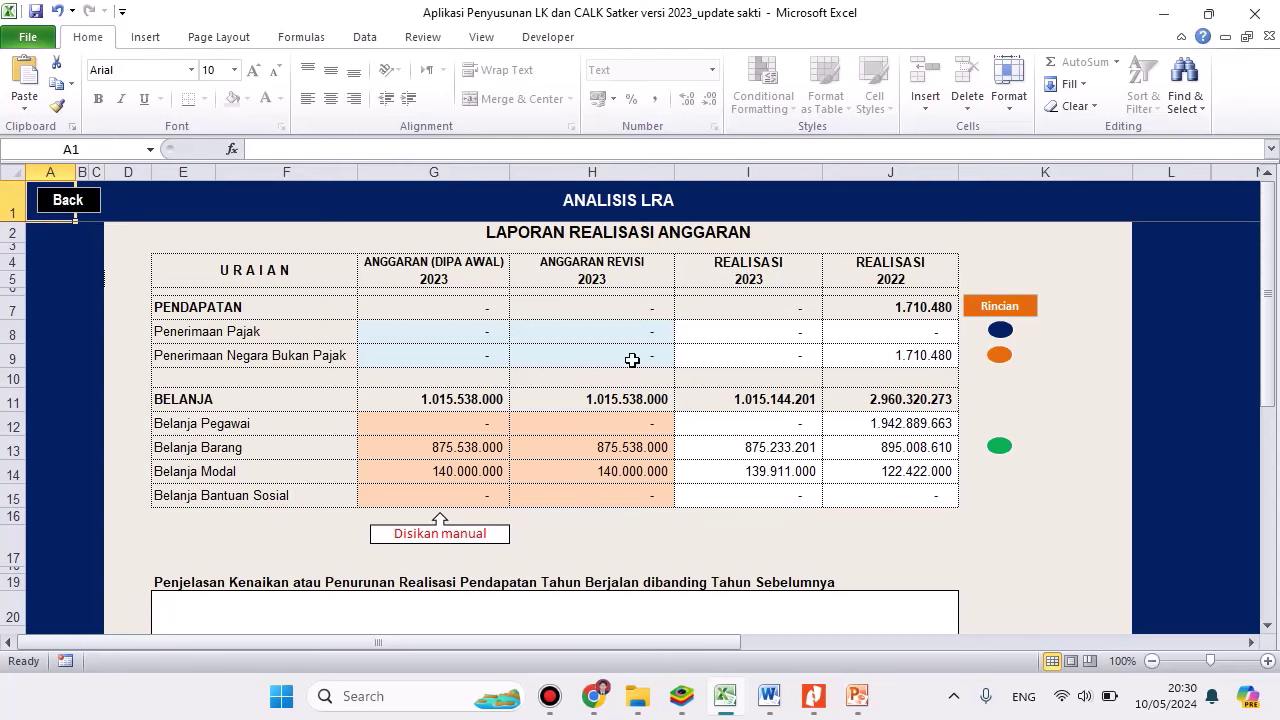
{"action": "left_click", "coordinate": [70, 205]}
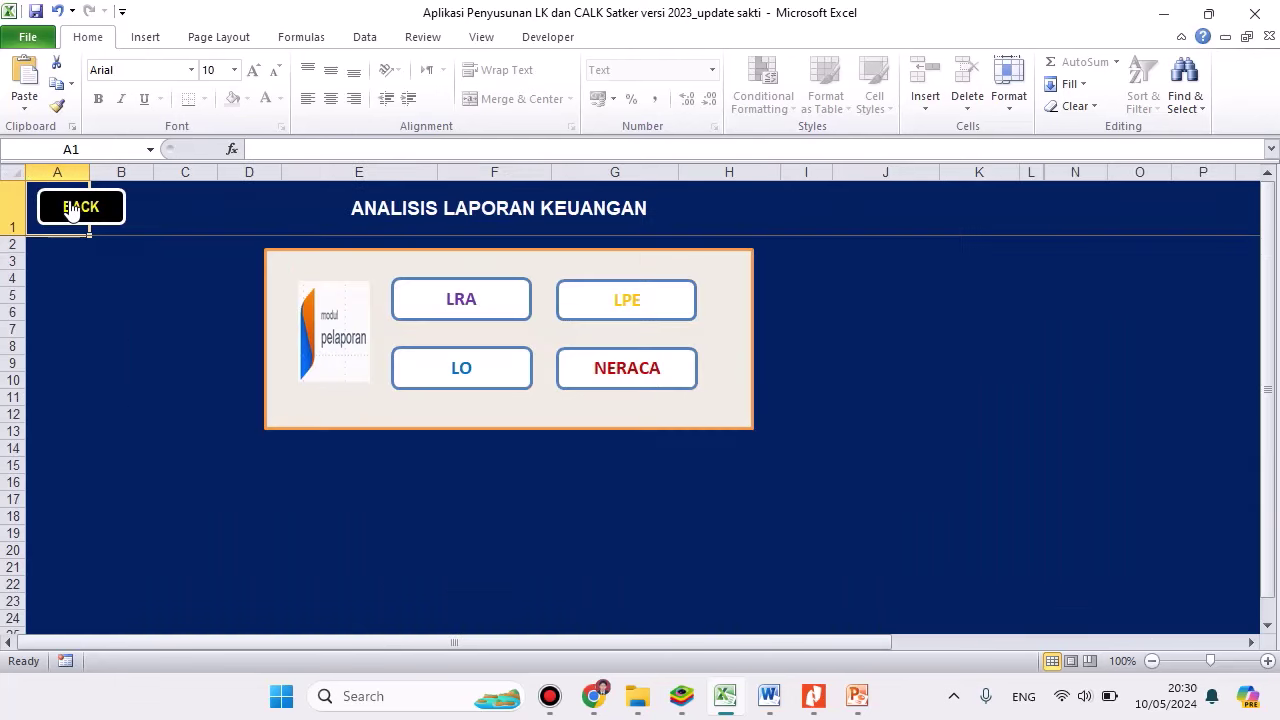
- Review the LO analysis, then open the LPE analysis from the Analisis Laporan Keuangan menu
{"action": "left_click", "coordinate": [451, 370]}
{"action": "scroll", "coordinate": [776, 352], "scroll_direction": "up", "scroll_amount": 2}
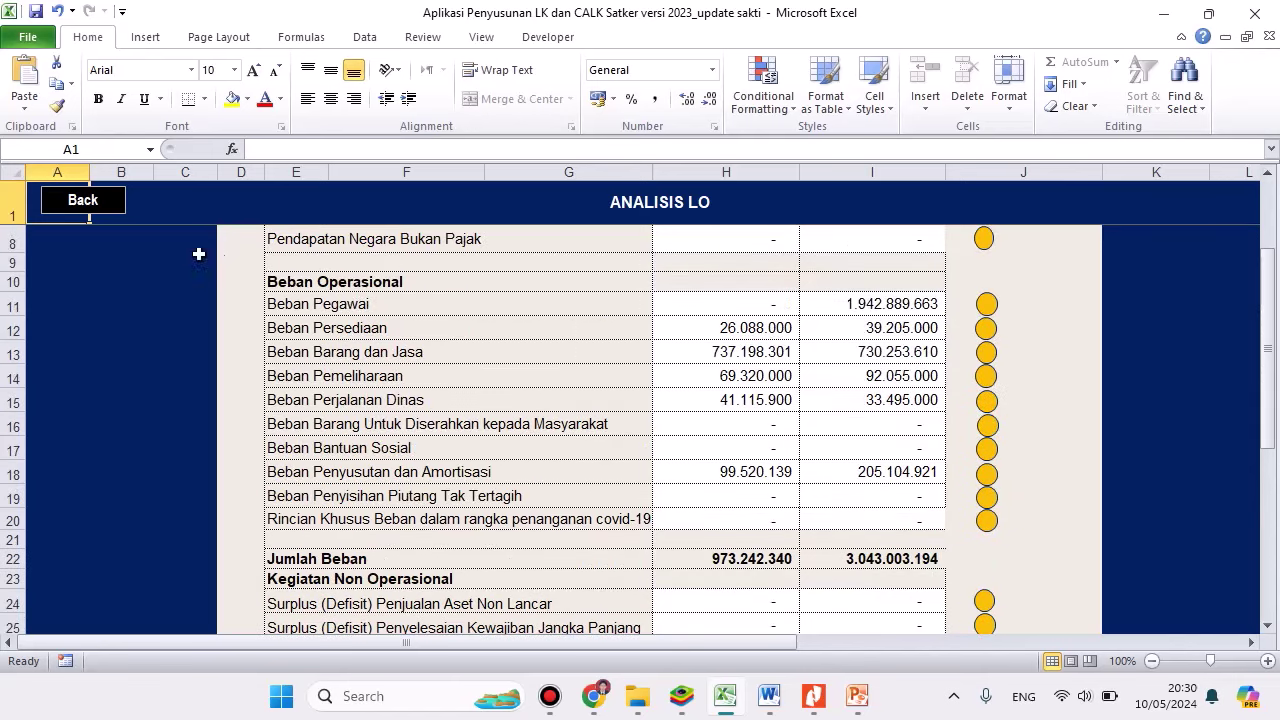
{"action": "left_click", "coordinate": [78, 208]}
{"action": "left_click", "coordinate": [605, 300]}
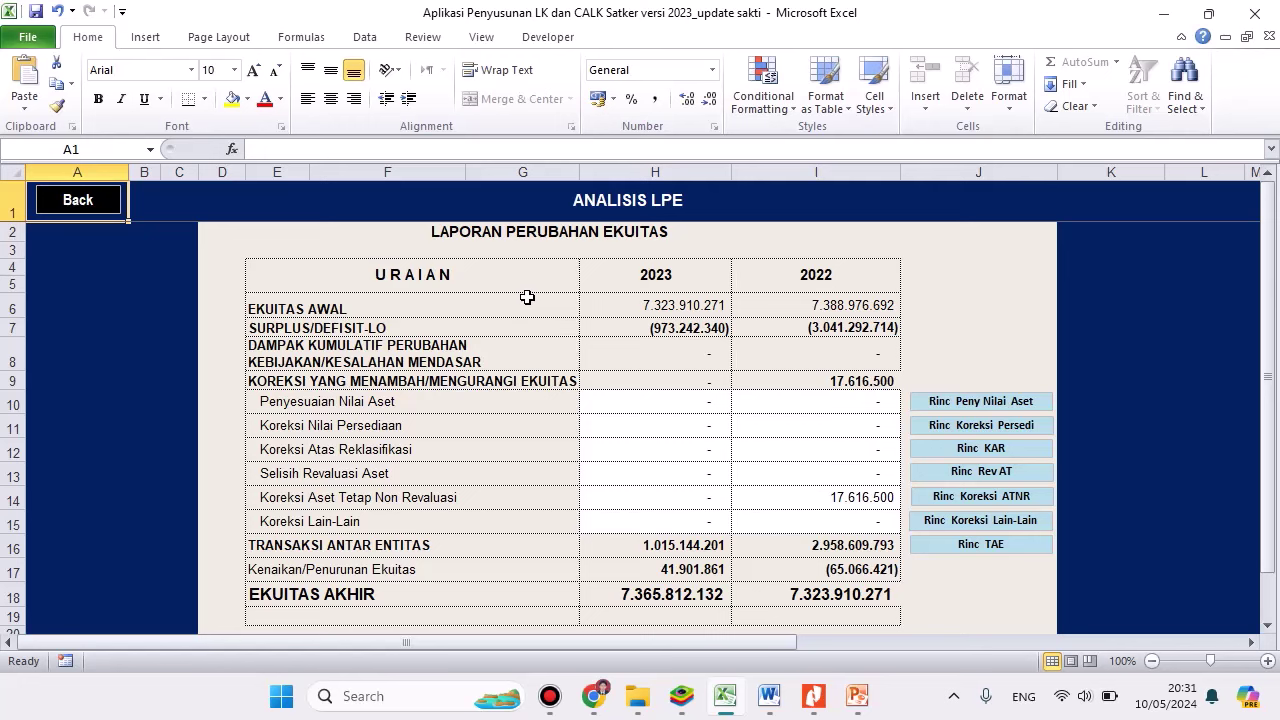
- Leave the LPE analysis and examine the Neraca analysis from the receivables and fixed assets down to the short-term liabilities
{"action": "left_click", "coordinate": [91, 210]}
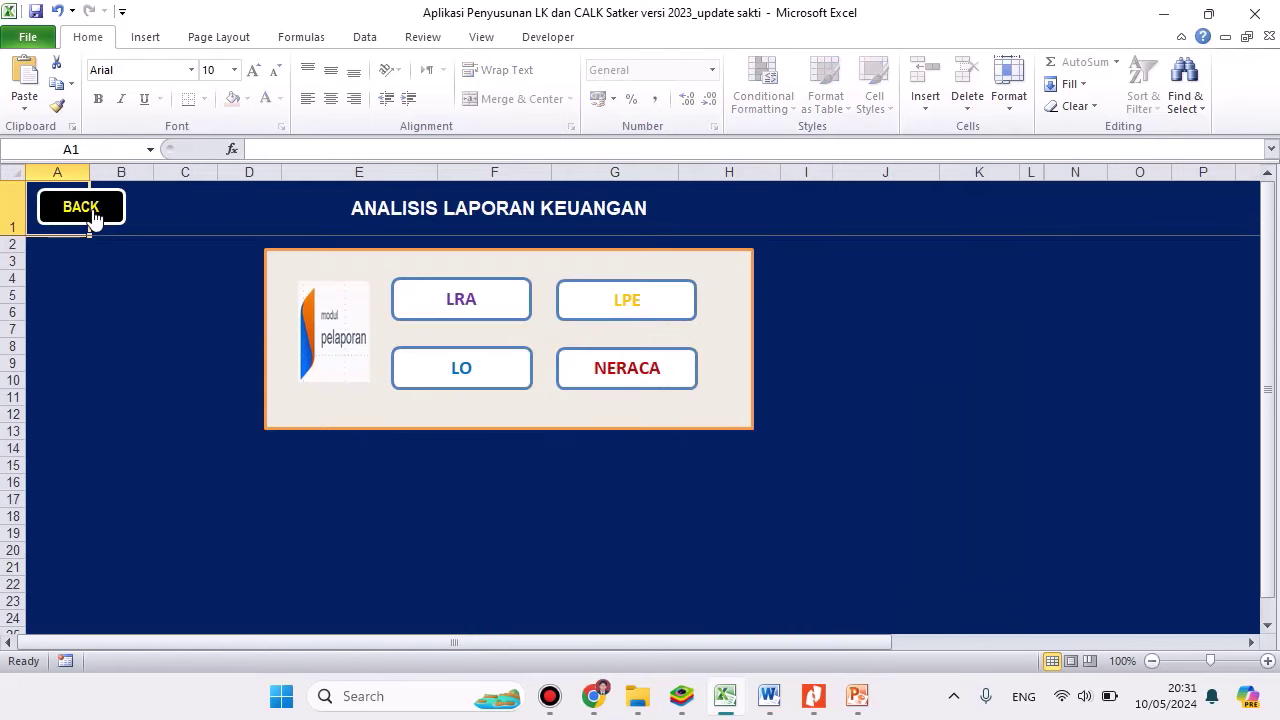
{"action": "left_click", "coordinate": [631, 370]}
{"action": "scroll", "coordinate": [706, 371], "scroll_direction": "down", "scroll_amount": 5}
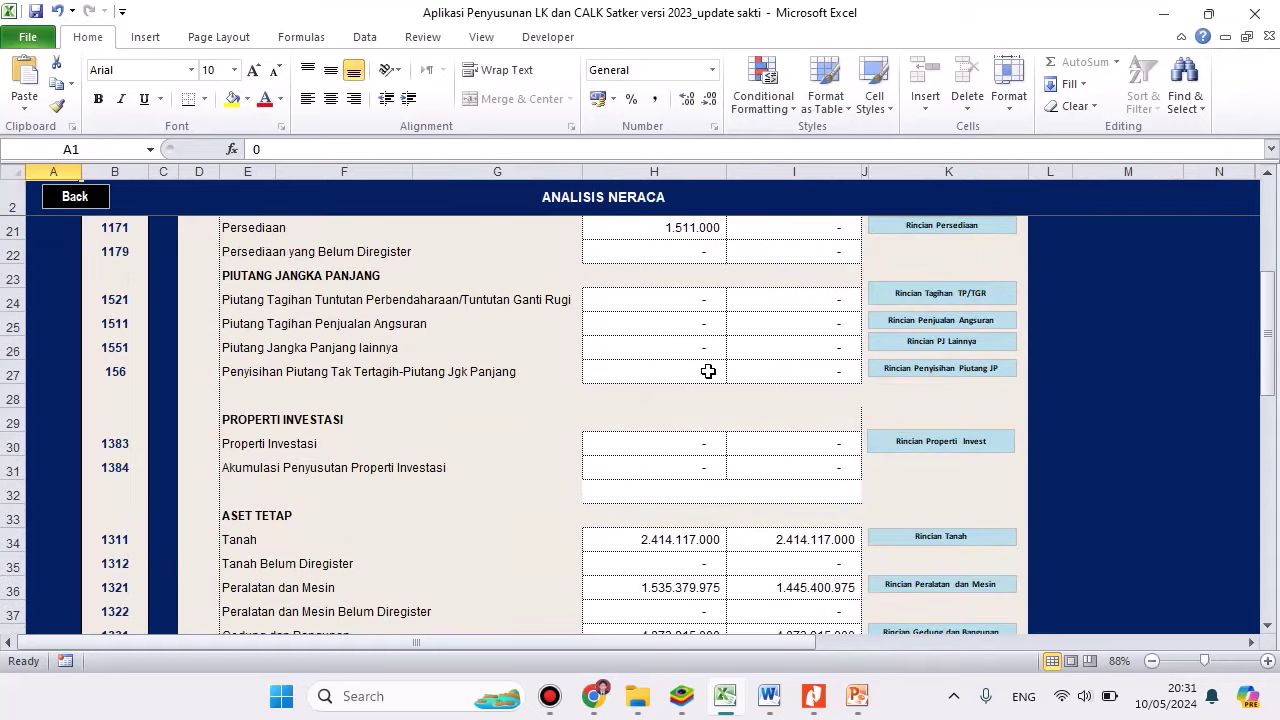
{"action": "scroll", "coordinate": [707, 371], "scroll_direction": "down", "scroll_amount": 4}
{"action": "scroll", "coordinate": [707, 371], "scroll_direction": "up", "scroll_amount": 6}
{"action": "scroll", "coordinate": [707, 371], "scroll_direction": "down", "scroll_amount": 10}
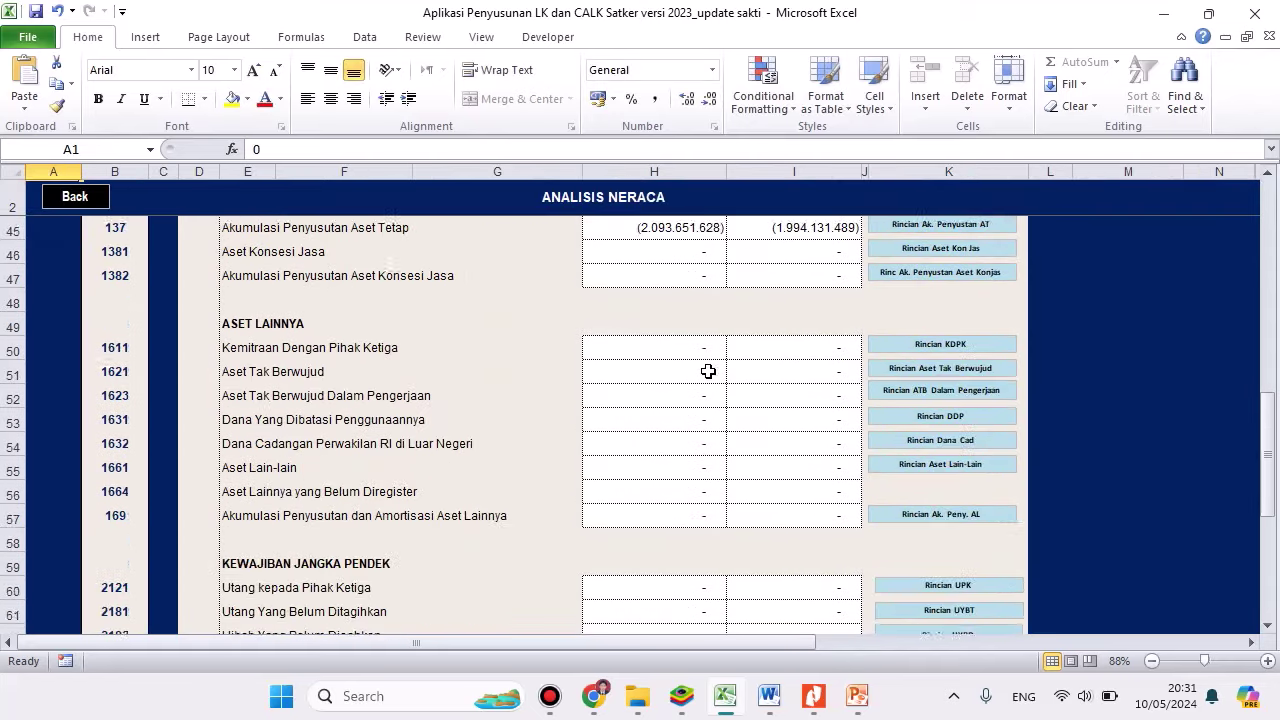
{"action": "scroll", "coordinate": [707, 371], "scroll_direction": "up", "scroll_amount": 8}
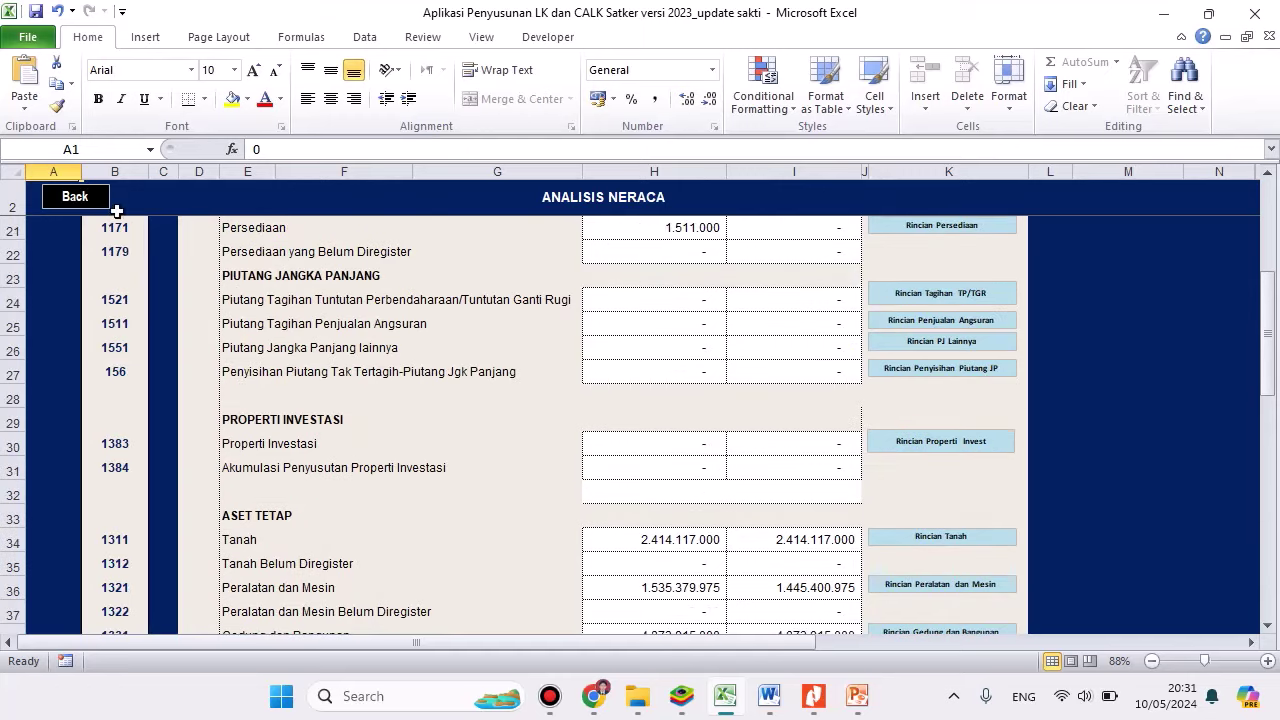
{"action": "left_click", "coordinate": [78, 201]}
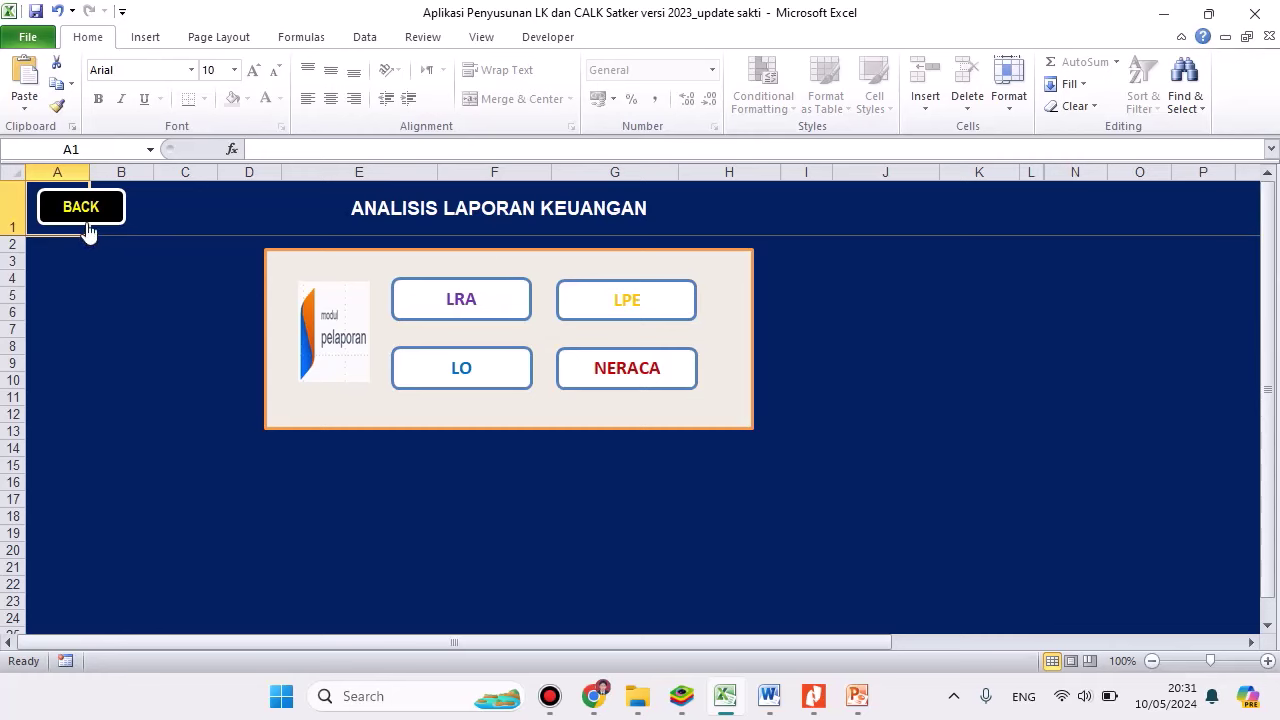
- Go back to Menu Utama and open the Lap Keuangan menu
{"action": "left_click", "coordinate": [83, 215]}
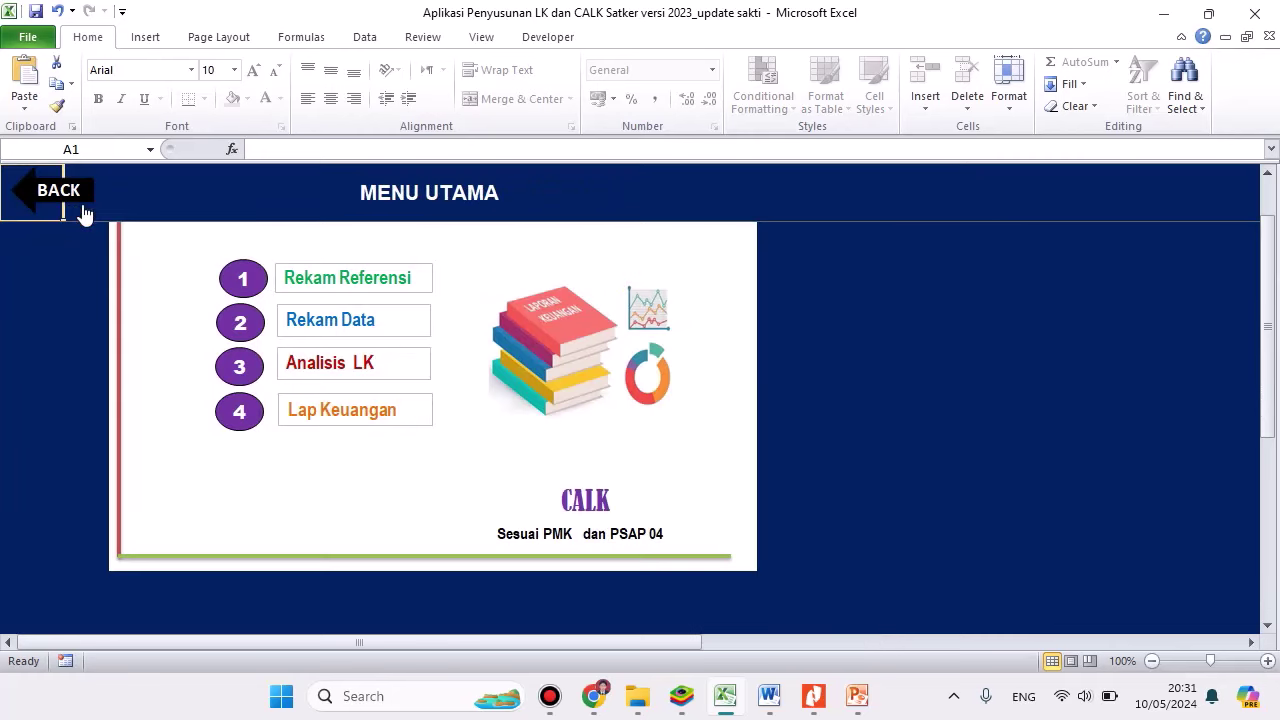
{"action": "left_click", "coordinate": [336, 410]}
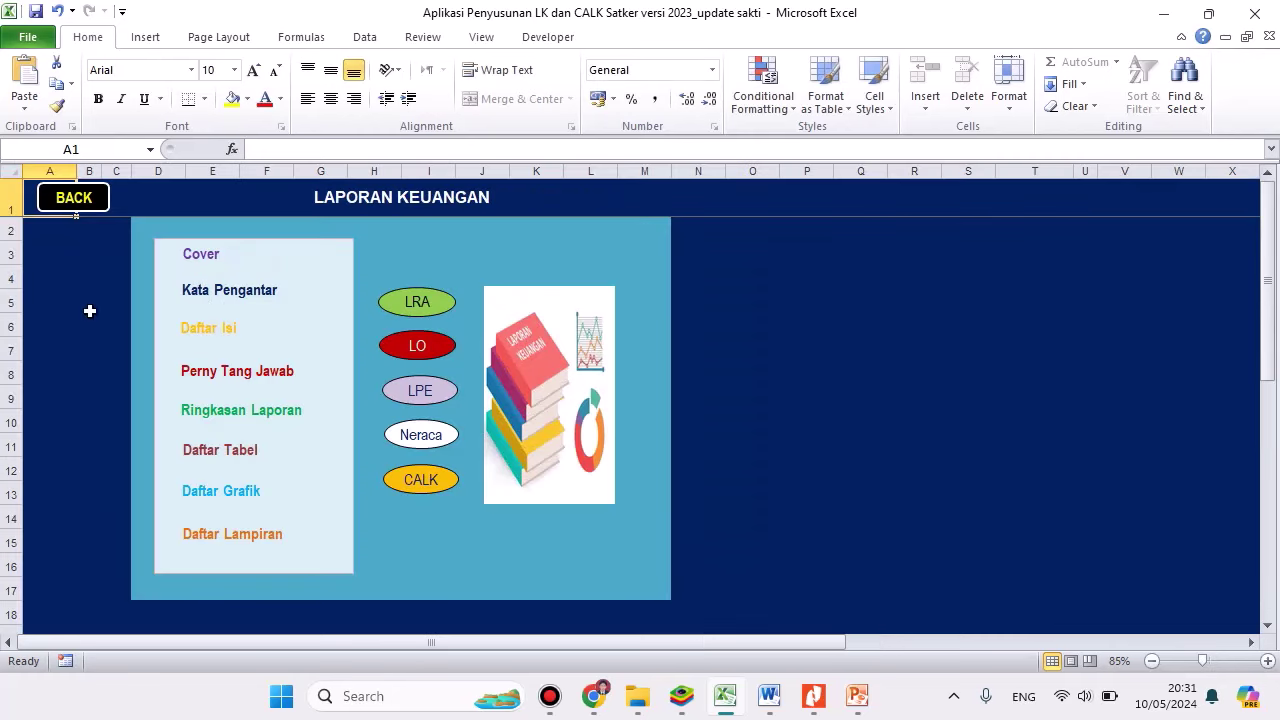
{"action": "left_click", "coordinate": [46, 207]}
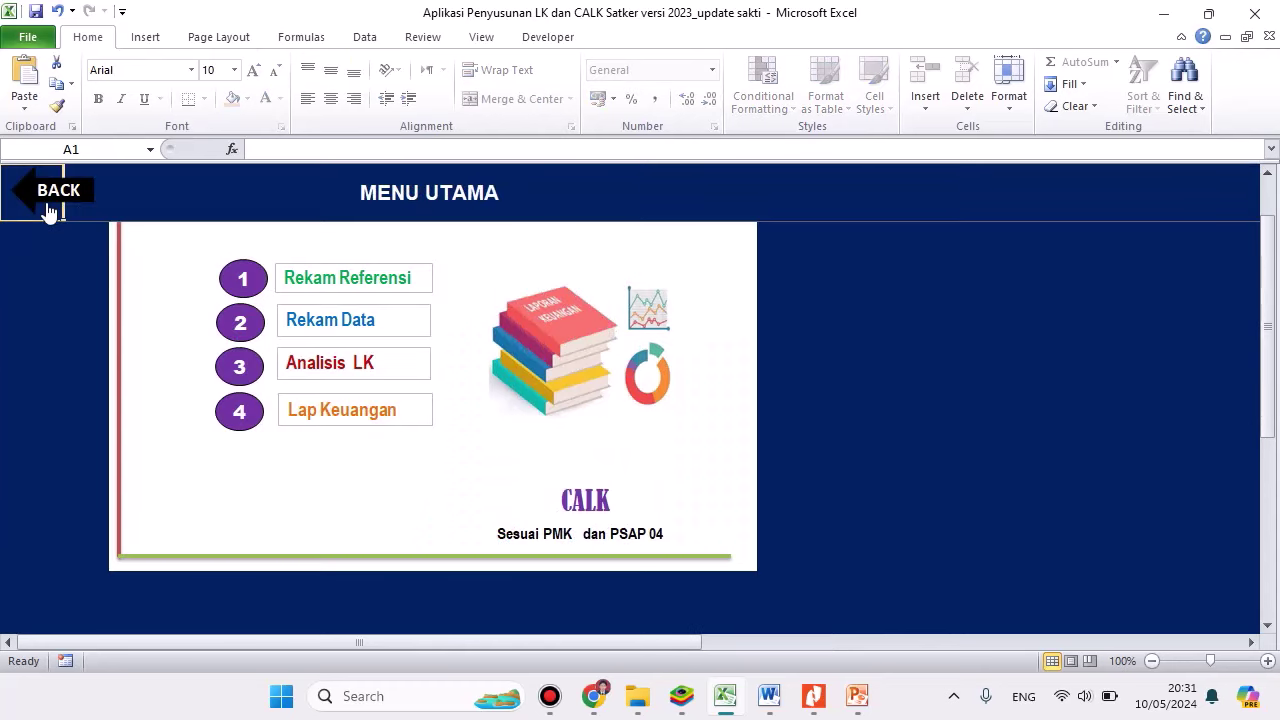
{"action": "left_click", "coordinate": [345, 422]}
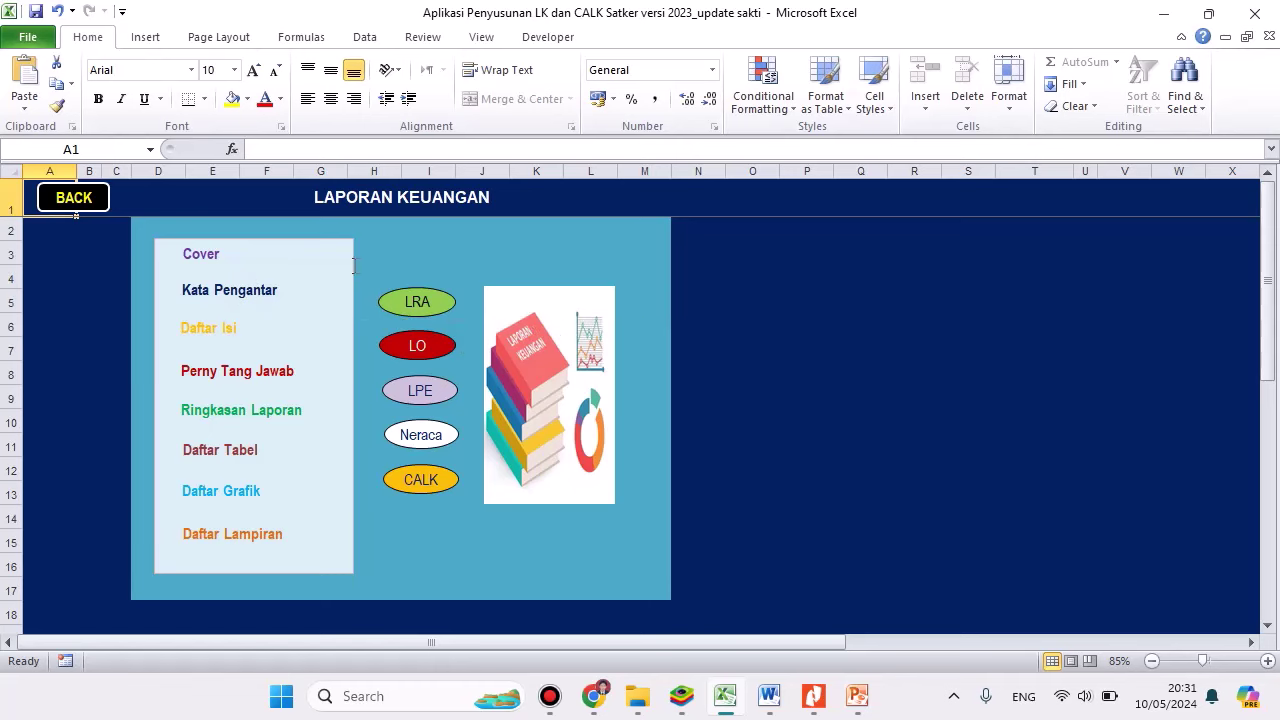
- Switch to Nitro Pro, read the audited 2023 LK letter's deadlines, submission links and file-name format, and return to the Excel workbook
{"action": "left_click", "coordinate": [815, 697]}
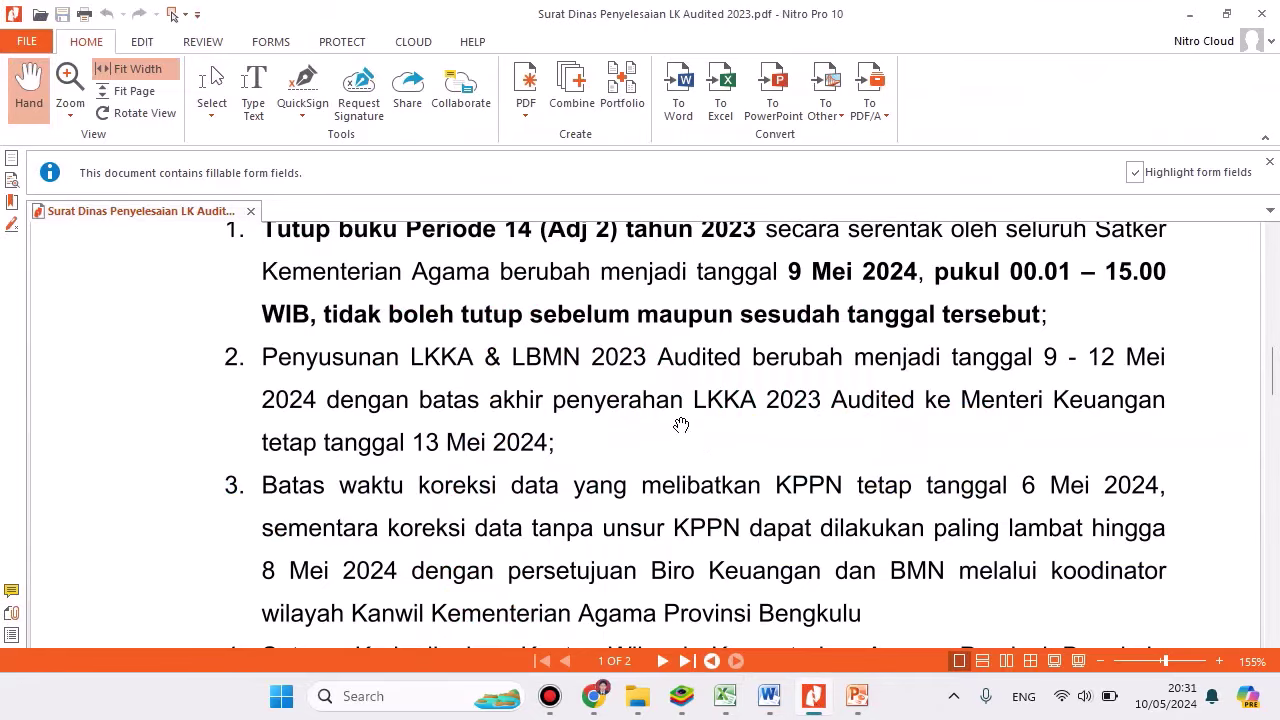
{"action": "scroll", "coordinate": [680, 425], "scroll_direction": "down", "scroll_amount": 10}
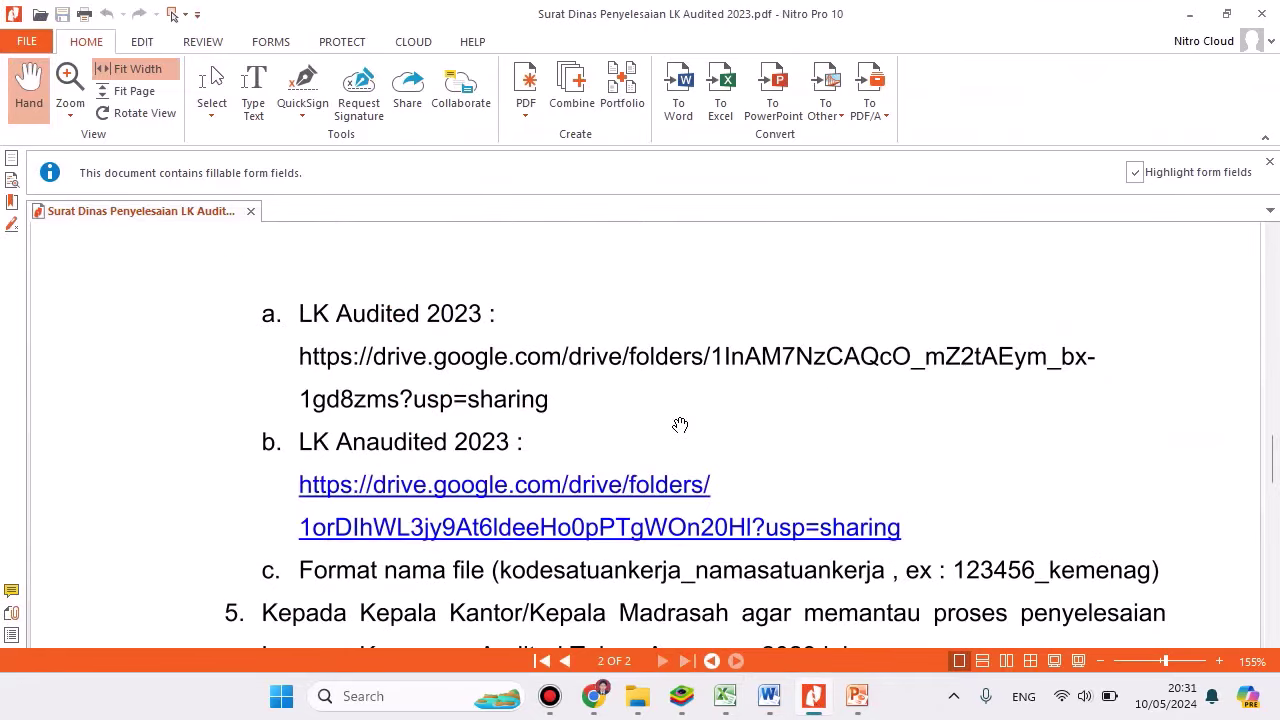
{"action": "scroll", "coordinate": [680, 425], "scroll_direction": "up", "scroll_amount": 4}
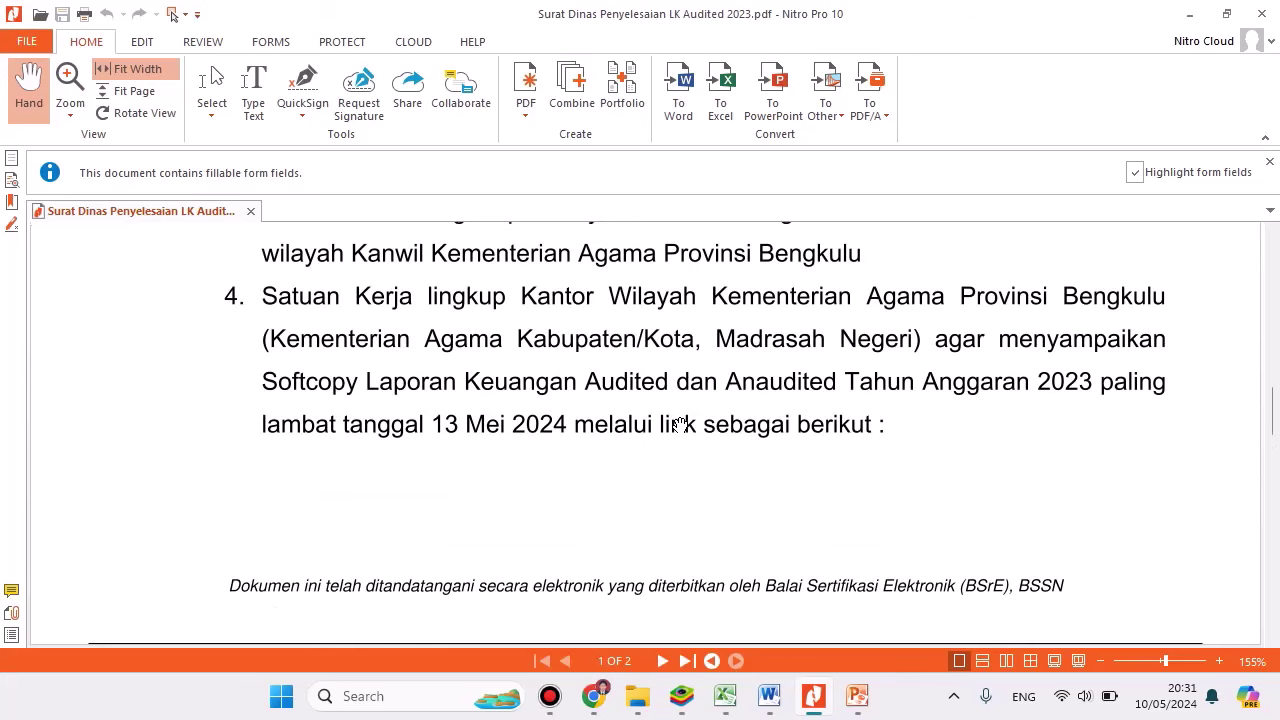
{"action": "scroll", "coordinate": [680, 425], "scroll_direction": "down", "scroll_amount": 4}
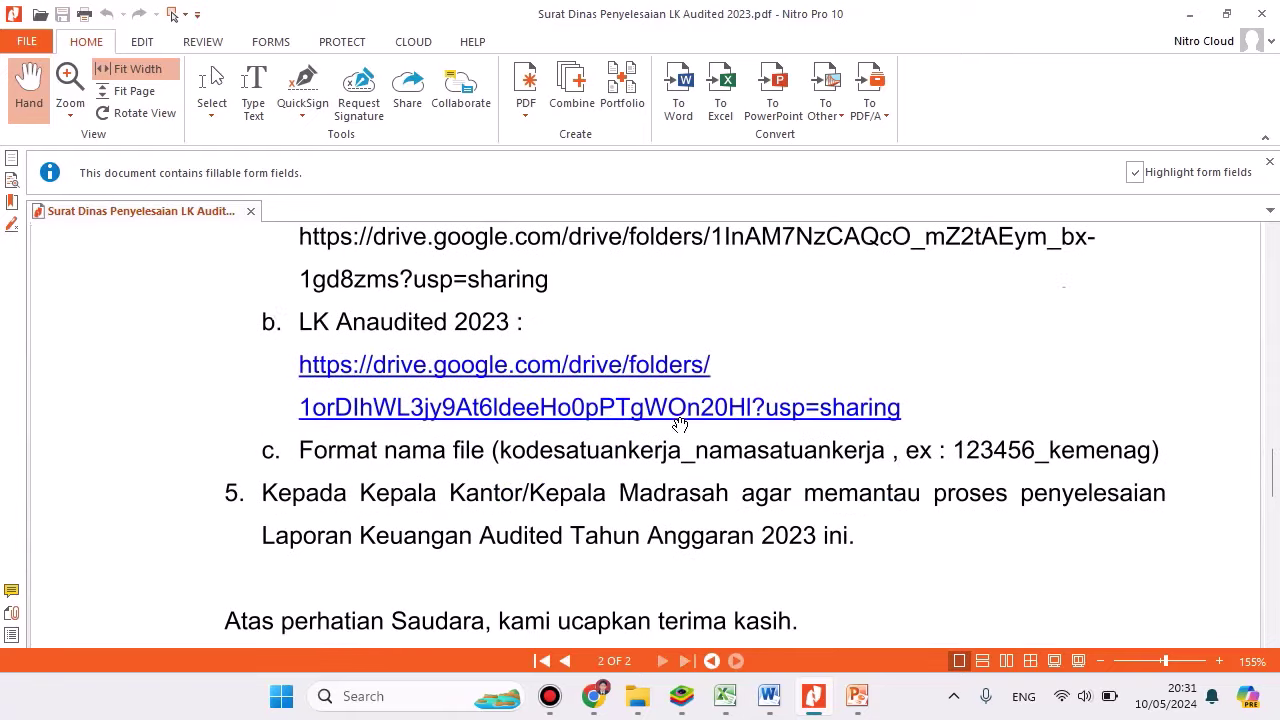
{"action": "scroll", "coordinate": [680, 425], "scroll_direction": "up", "scroll_amount": 1}
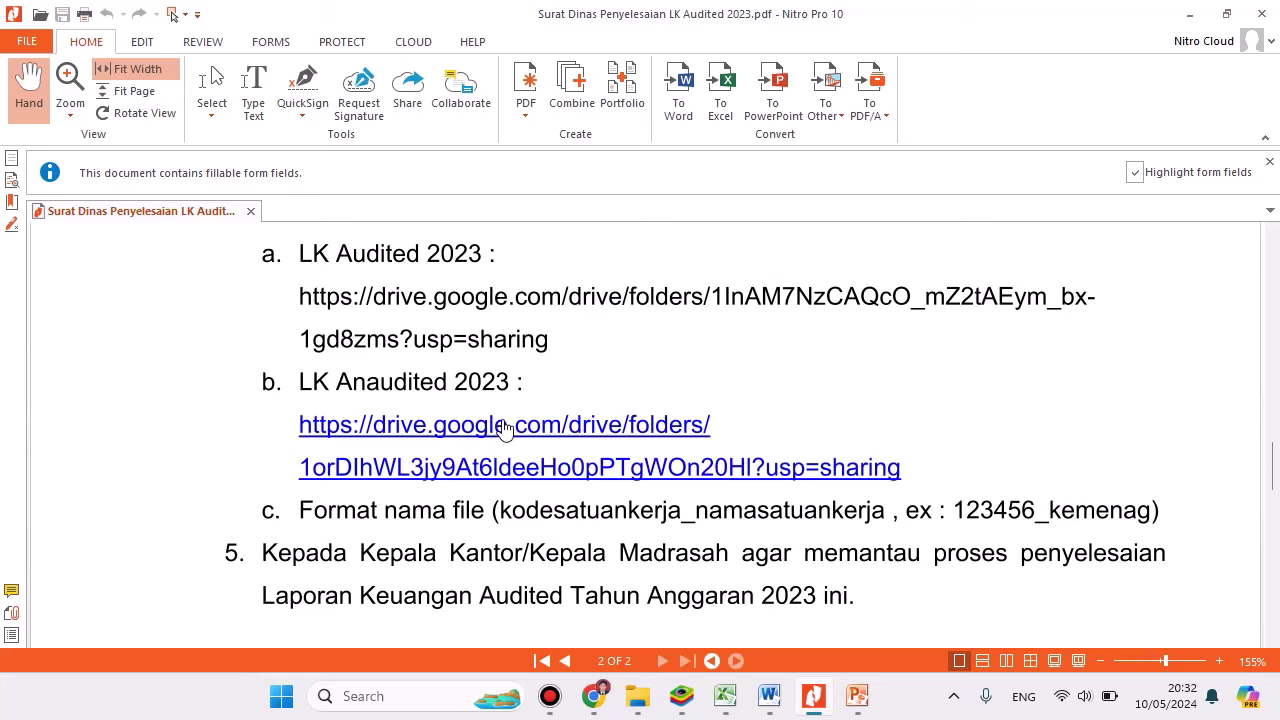
{"action": "scroll", "coordinate": [505, 428], "scroll_direction": "up", "scroll_amount": 8}
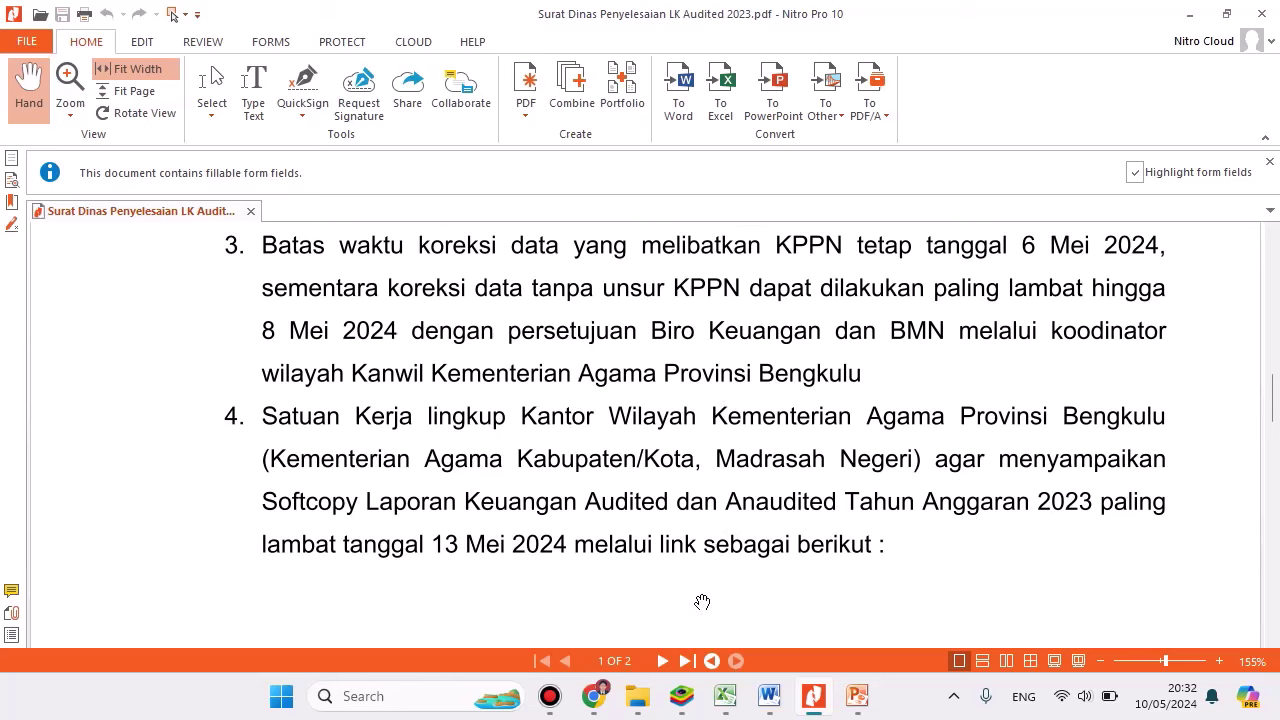
{"action": "mouse_move", "coordinate": [677, 707]}
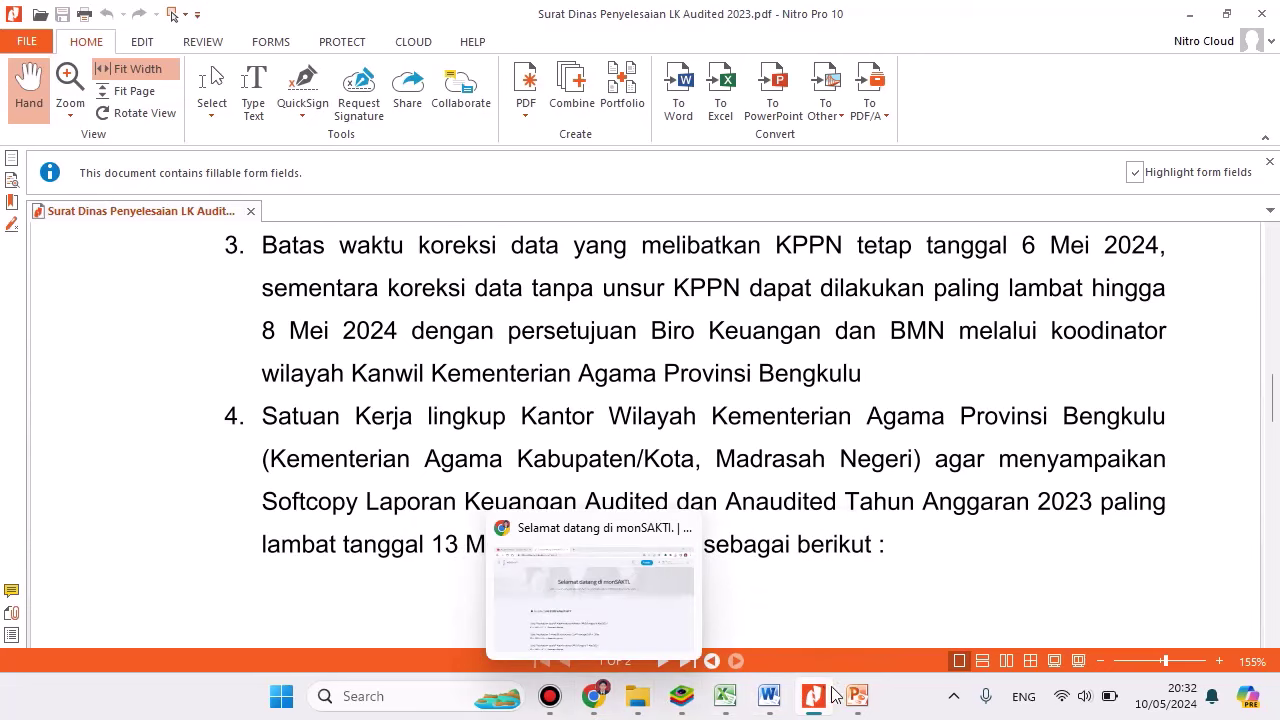
{"action": "mouse_move", "coordinate": [832, 707]}
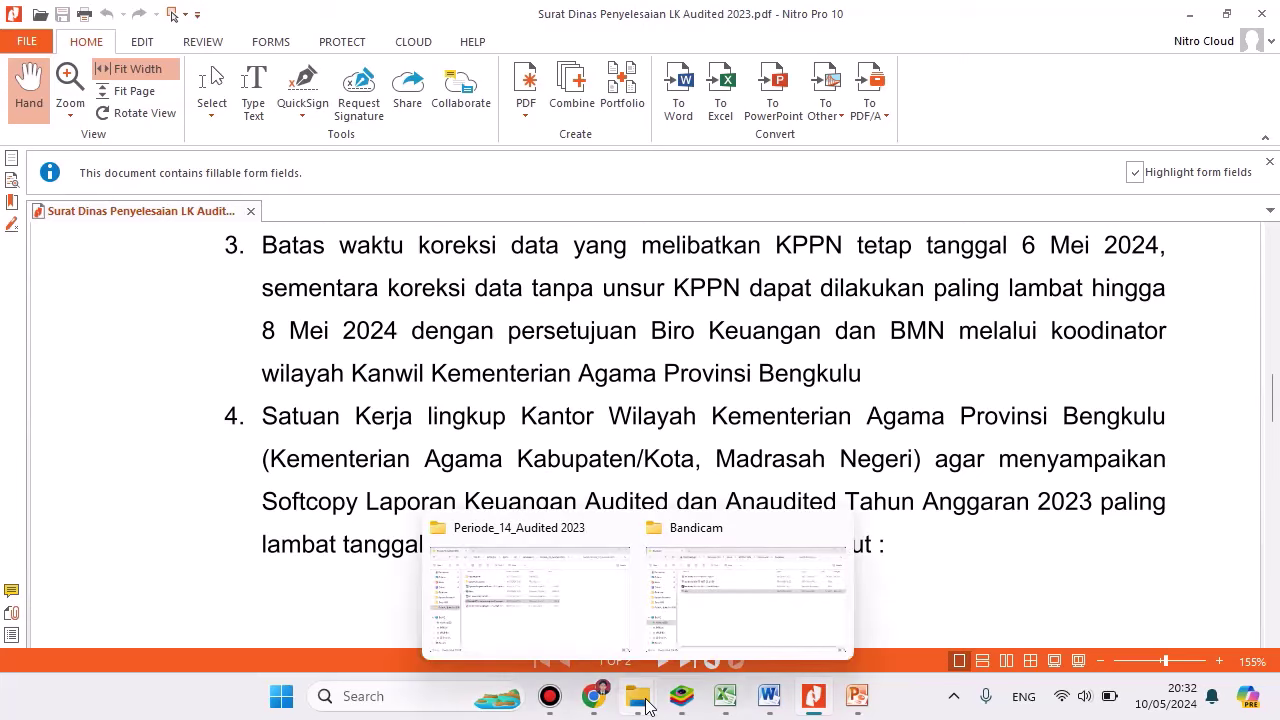
{"action": "left_click", "coordinate": [725, 696]}
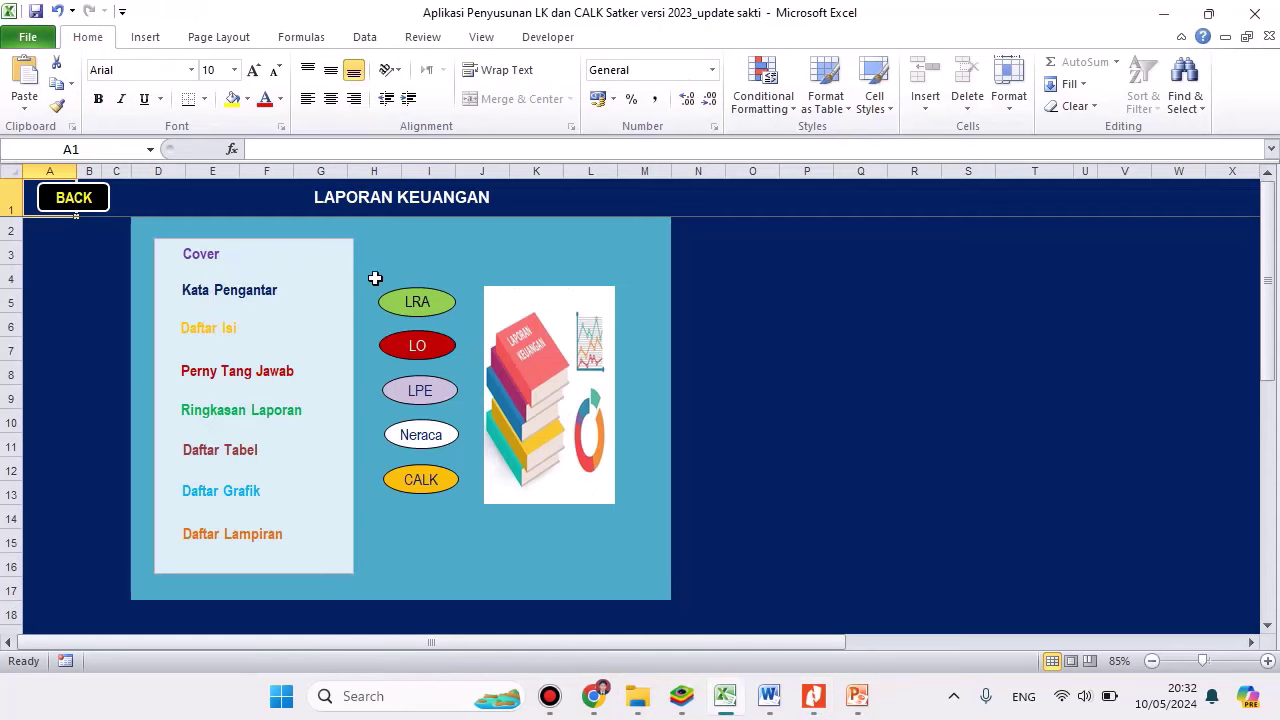